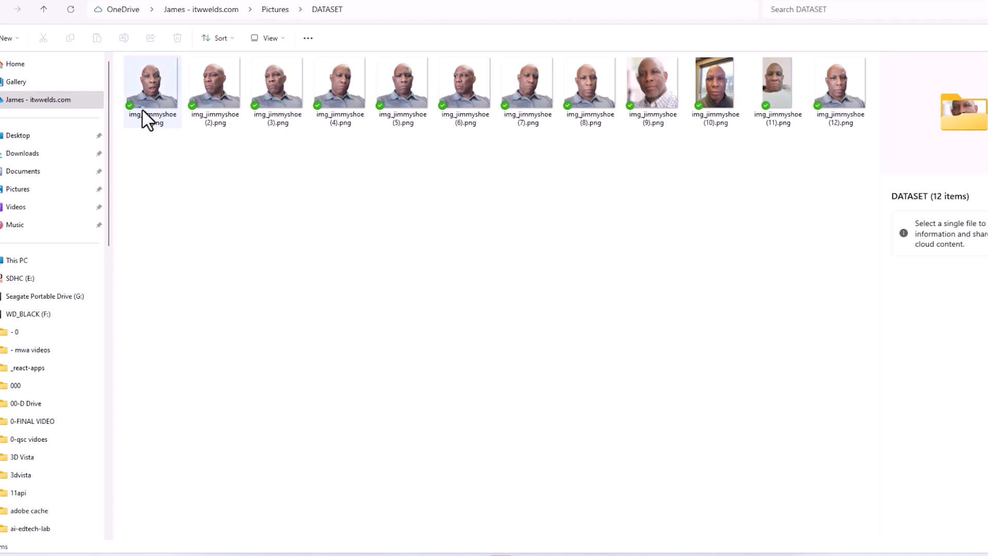
- Look through the portrait images in the DATASET folder by selecting several of them to preview
{"action": "left_click", "coordinate": [157, 116]}
{"action": "left_click", "coordinate": [205, 113]}
{"action": "left_click", "coordinate": [273, 119]}
{"action": "left_click", "coordinate": [344, 114]}
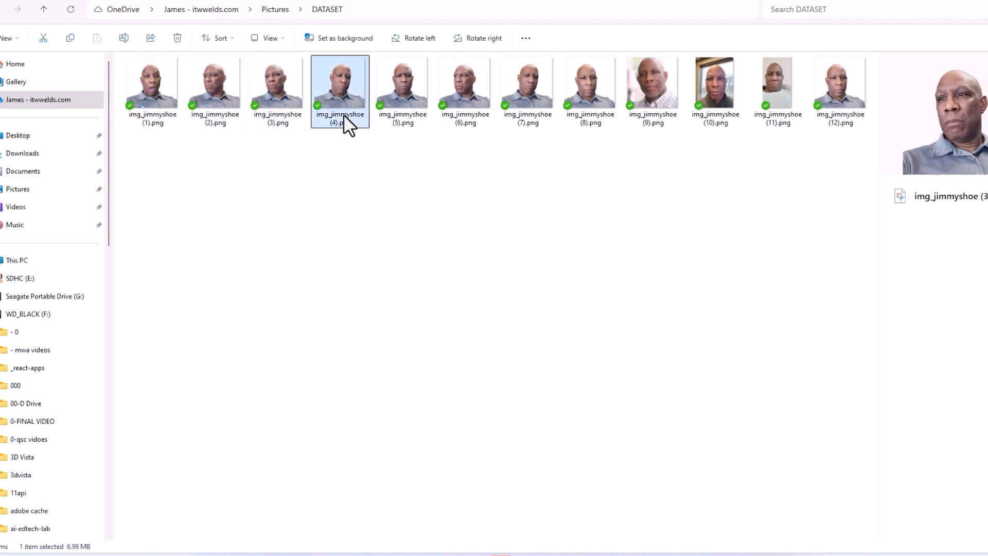
{"action": "left_click", "coordinate": [420, 114]}
{"action": "left_click", "coordinate": [528, 108]}
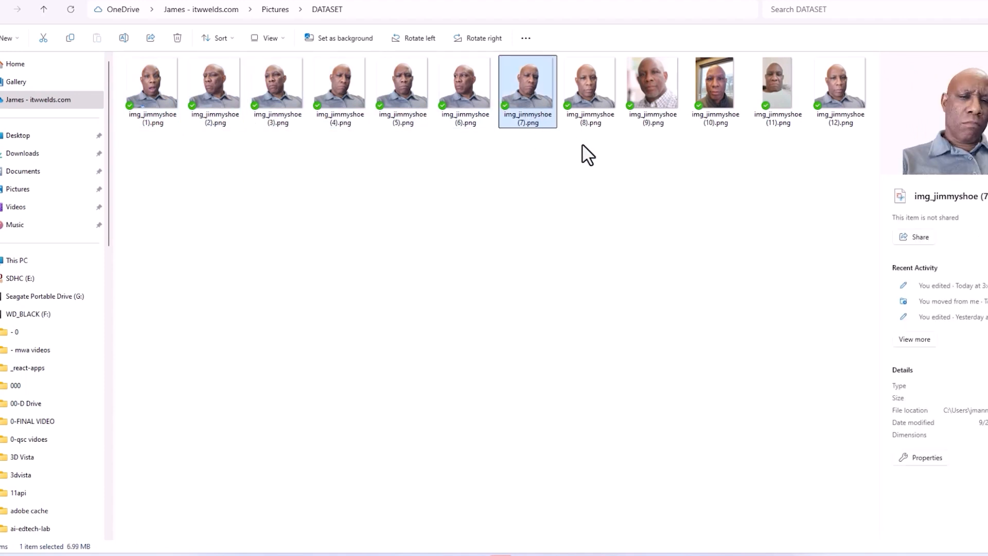
{"action": "left_click", "coordinate": [816, 172]}
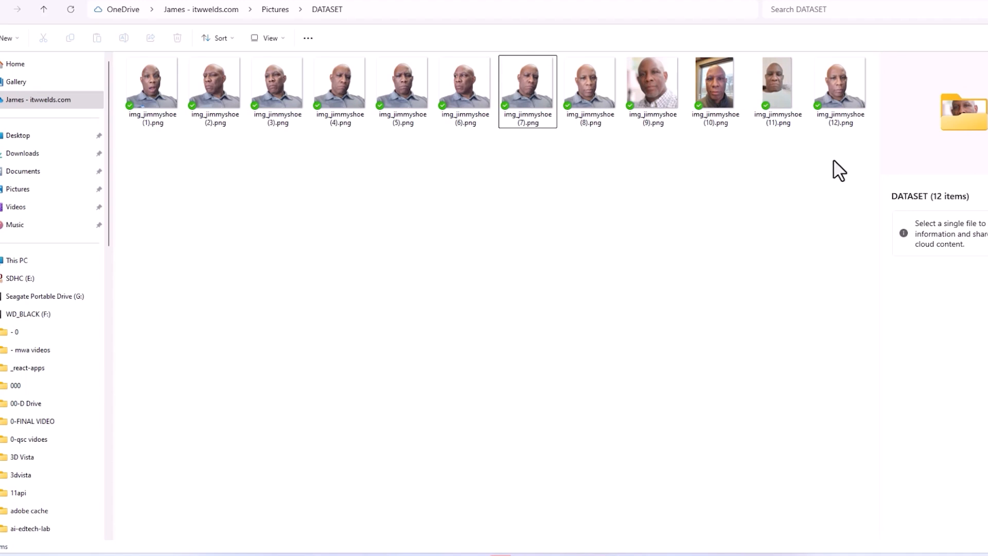
- Batch rename all twelve images in the DATASET folder with the base name img_beardown
{"action": "left_click_drag", "start_coordinate": [852, 161], "coordinate": [129, 91]}
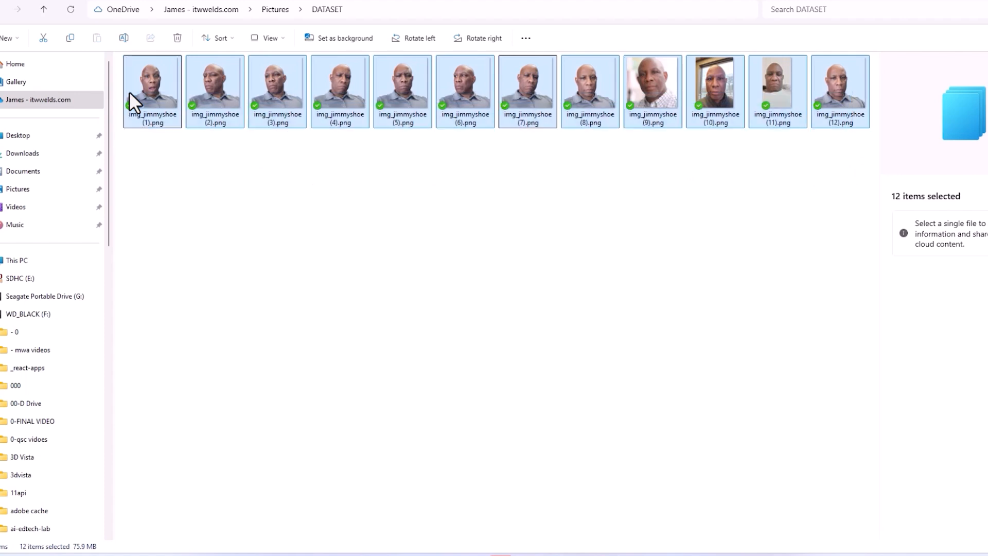
{"action": "right_click", "coordinate": [154, 112]}
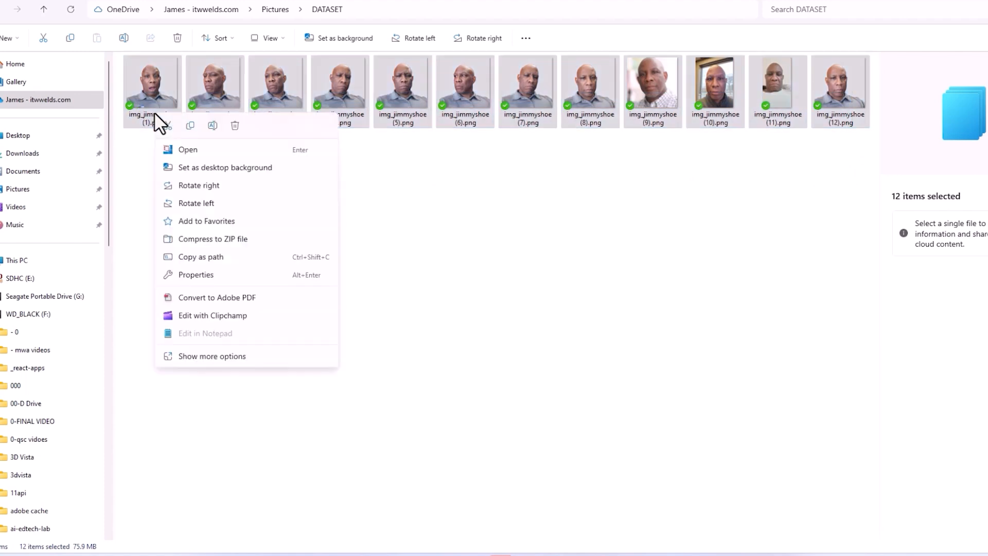
{"action": "left_click", "coordinate": [212, 124]}
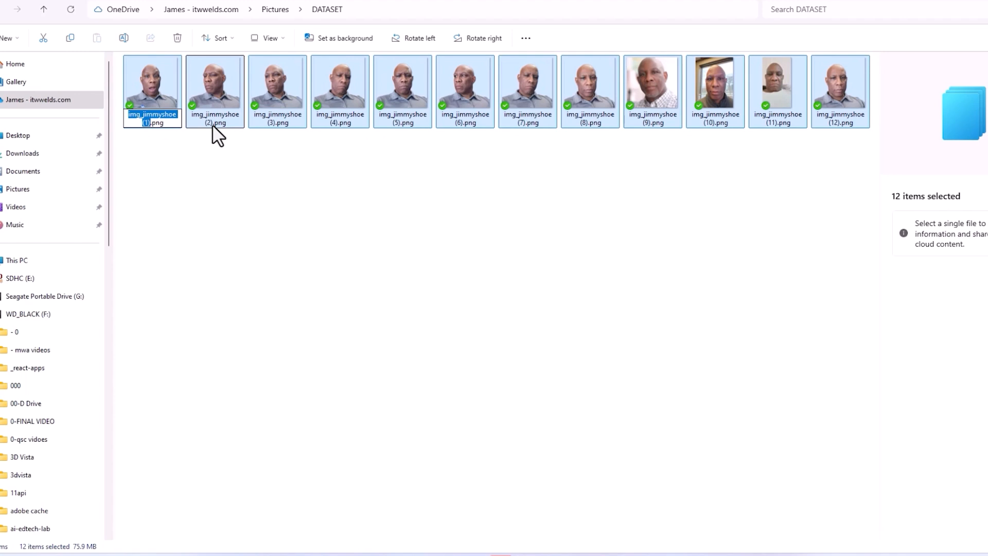
{"action": "type", "text": "im"}
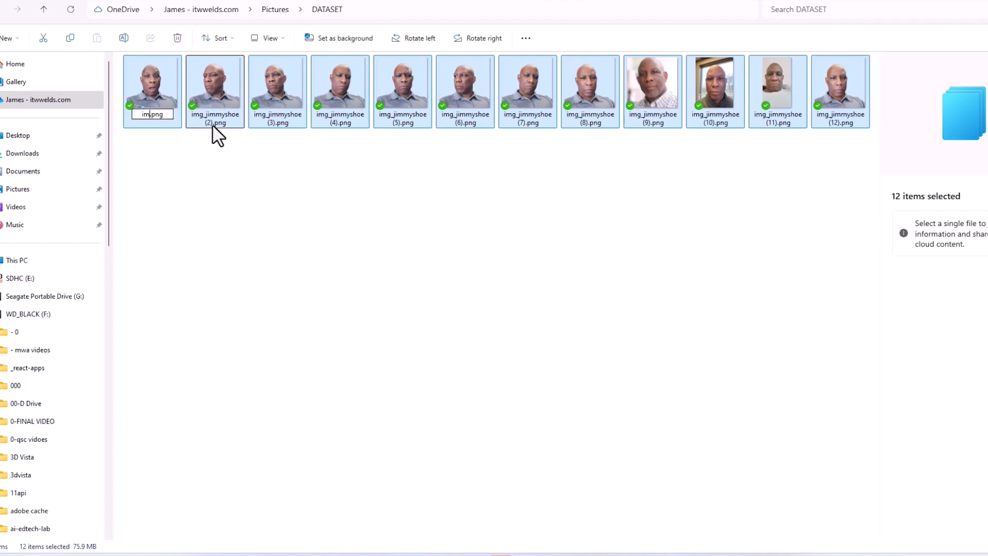
{"action": "type", "text": "g_beardown"}
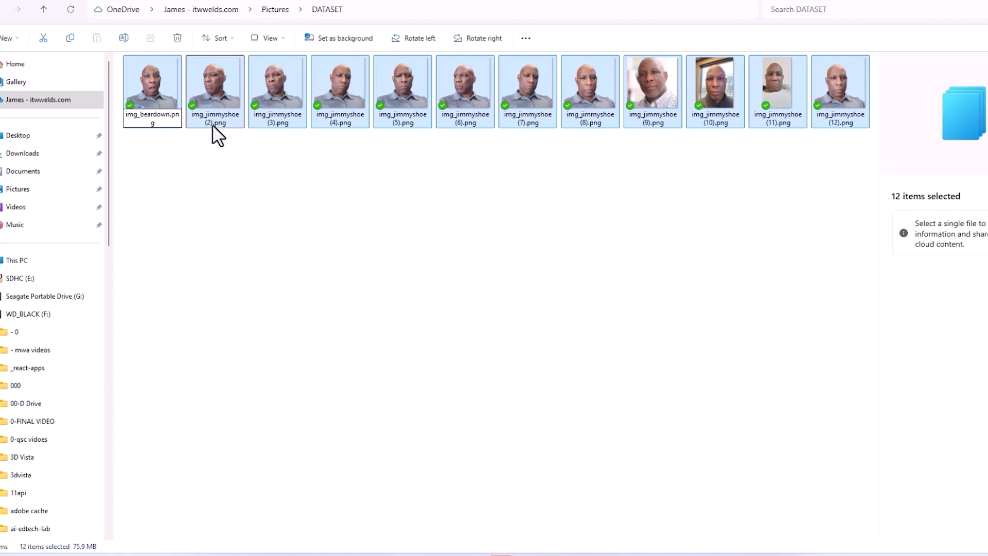
{"action": "key", "text": "Return"}
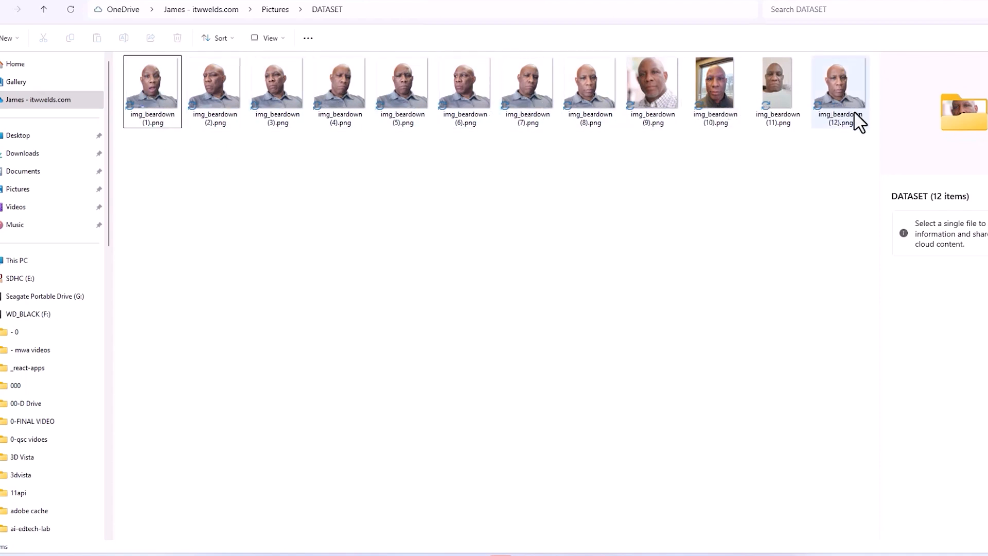
- Compress all twelve renamed images into a ZIP file, keeping the suggested archive name
{"action": "left_click_drag", "start_coordinate": [851, 161], "coordinate": [143, 90]}
{"action": "right_click", "coordinate": [143, 91]}
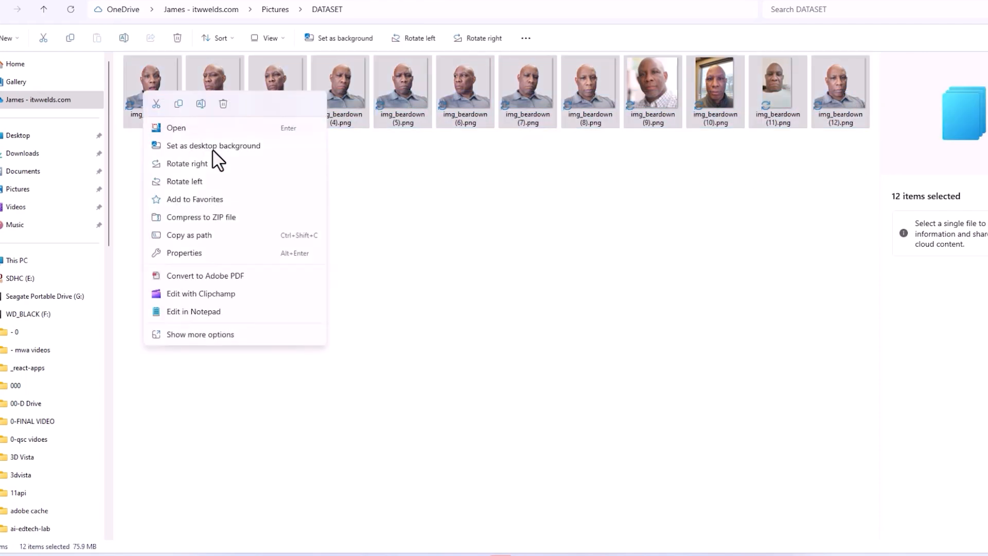
{"action": "left_click", "coordinate": [199, 218]}
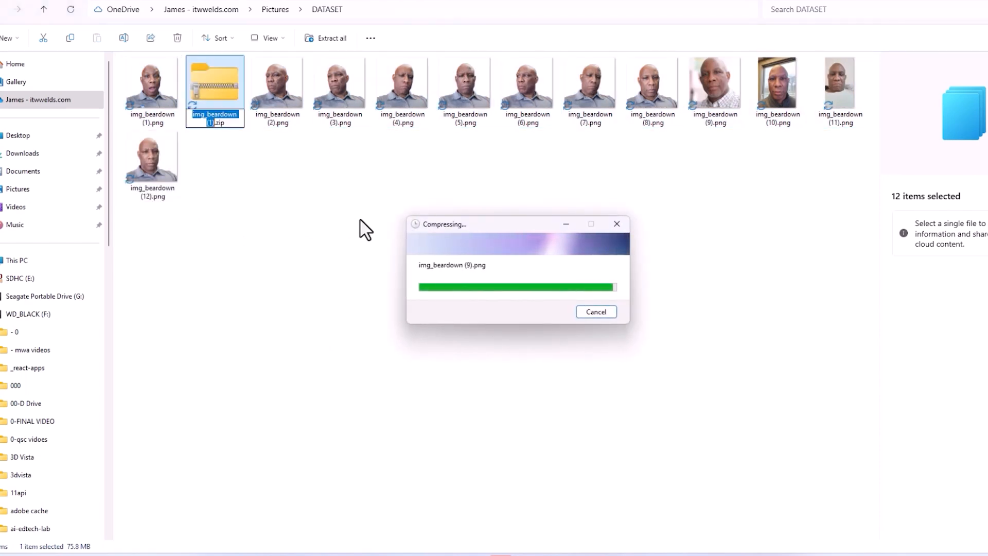
{"action": "left_click", "coordinate": [293, 189]}
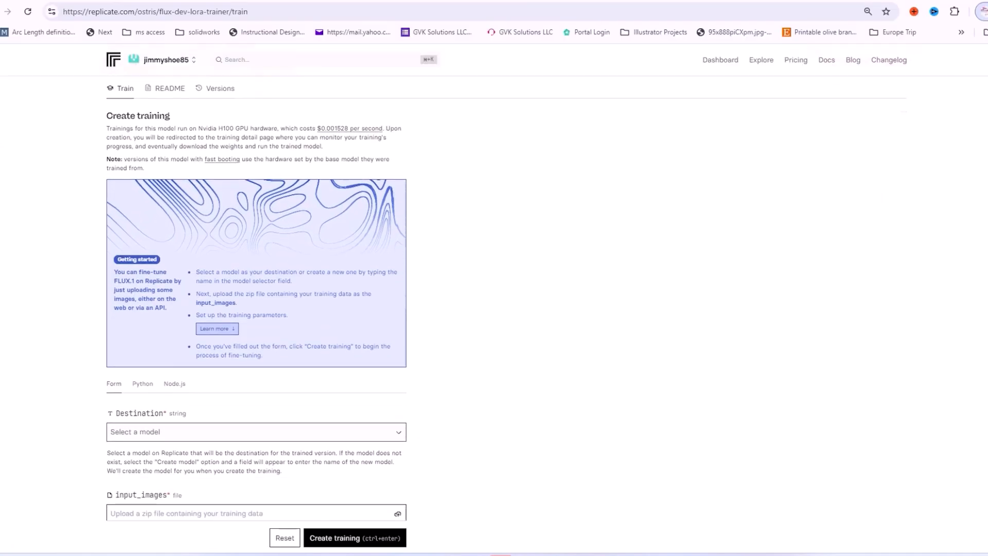
- In Replicate's flux-dev-lora-trainer form, create a new destination model named beardown-genearator and make it private
{"action": "scroll", "coordinate": [256, 300], "scroll_direction": "down", "scroll_amount": 5}
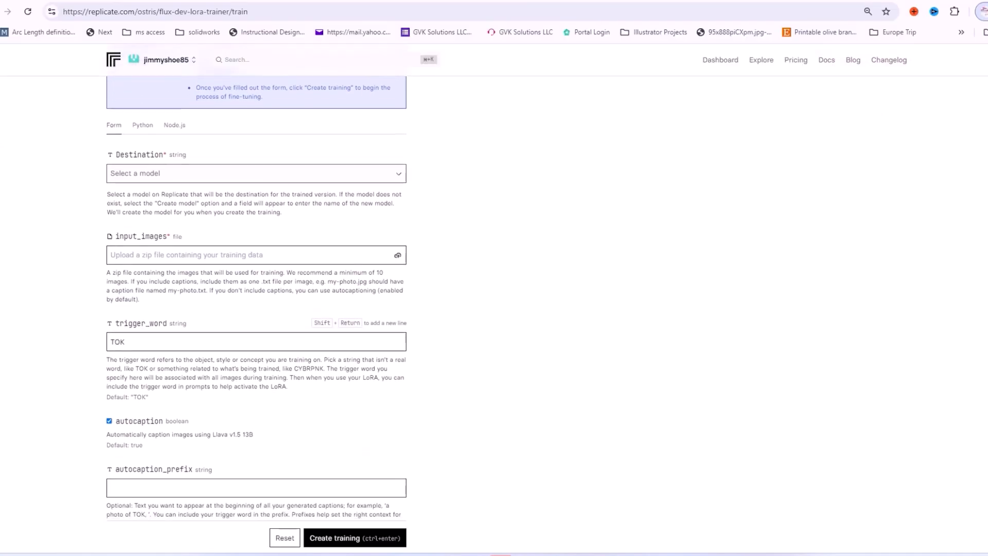
{"action": "scroll", "coordinate": [257, 298], "scroll_direction": "up", "scroll_amount": 5}
{"action": "scroll", "coordinate": [256, 298], "scroll_direction": "down", "scroll_amount": 3}
{"action": "scroll", "coordinate": [256, 299], "scroll_direction": "up", "scroll_amount": 5}
{"action": "scroll", "coordinate": [256, 298], "scroll_direction": "down", "scroll_amount": 4}
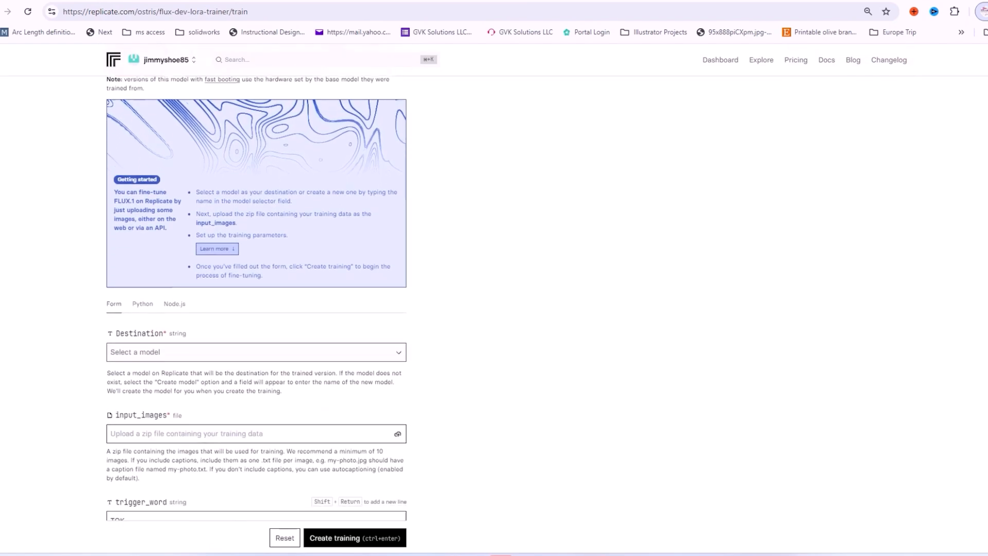
{"action": "left_click", "coordinate": [159, 350]}
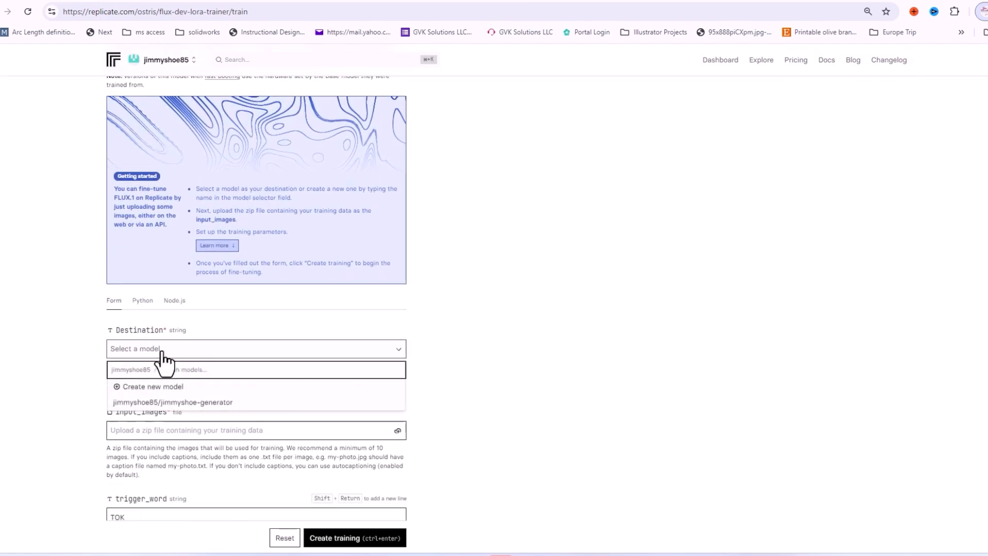
{"action": "left_click", "coordinate": [154, 388]}
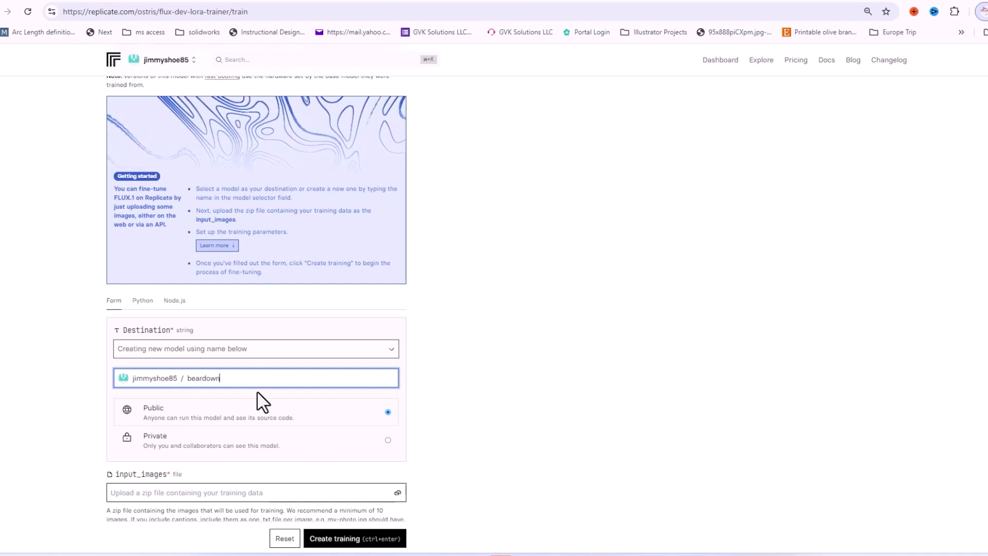
{"action": "type", "text": "ator"}
{"action": "left_click", "coordinate": [204, 449]}
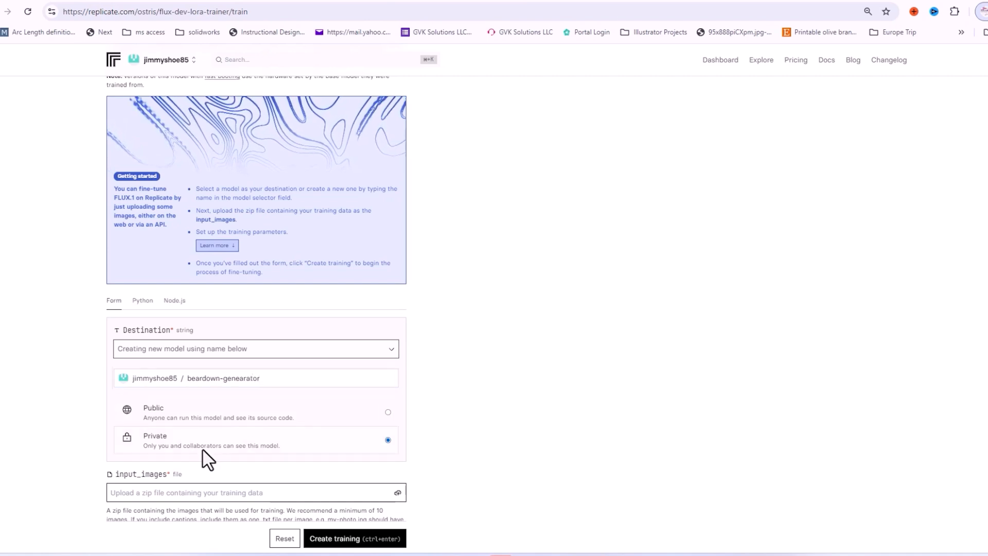
- Upload img_beardown (1).zip as the input_images training data
{"action": "left_click", "coordinate": [173, 495]}
{"action": "left_click", "coordinate": [396, 492]}
{"action": "left_click", "coordinate": [165, 498]}
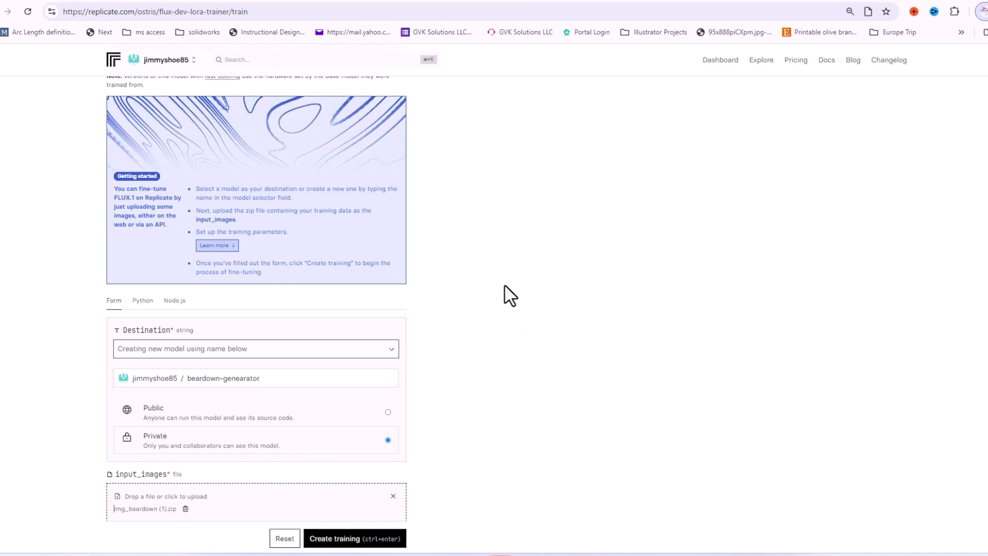
- Go to the Replicate dashboard and open the jimmyshoe-generator model from the recent predictions
{"action": "scroll", "coordinate": [684, 201], "scroll_direction": "up", "scroll_amount": 3}
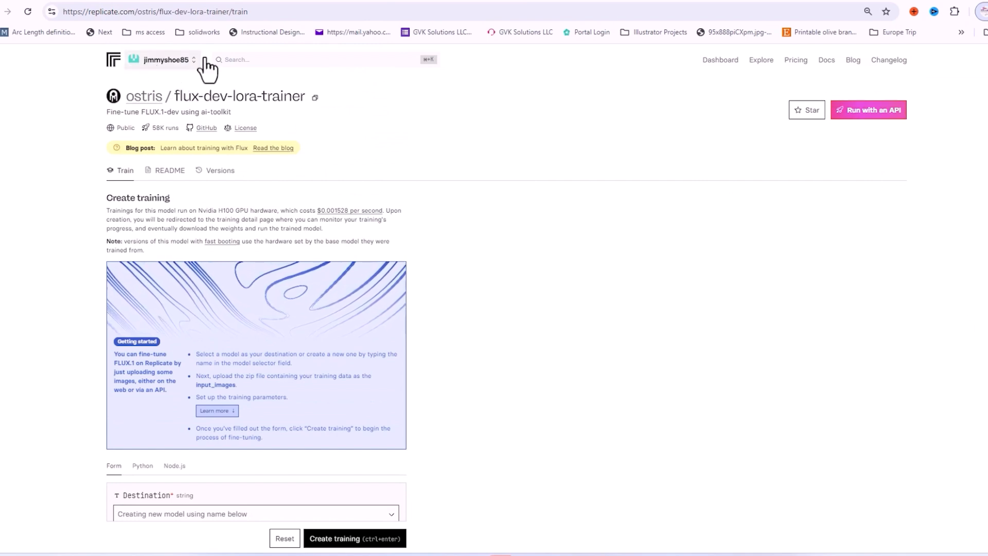
{"action": "left_click", "coordinate": [516, 1]}
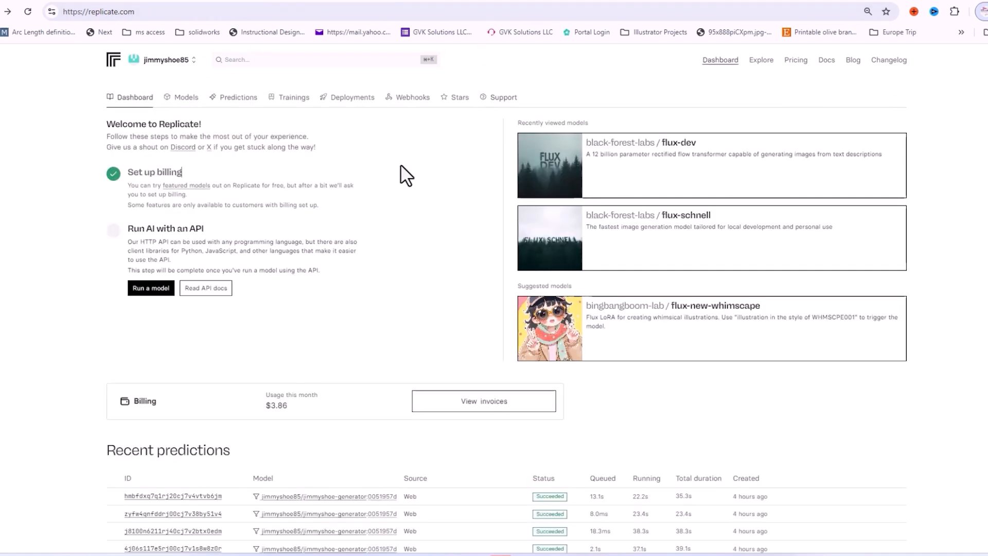
{"action": "left_click", "coordinate": [311, 496]}
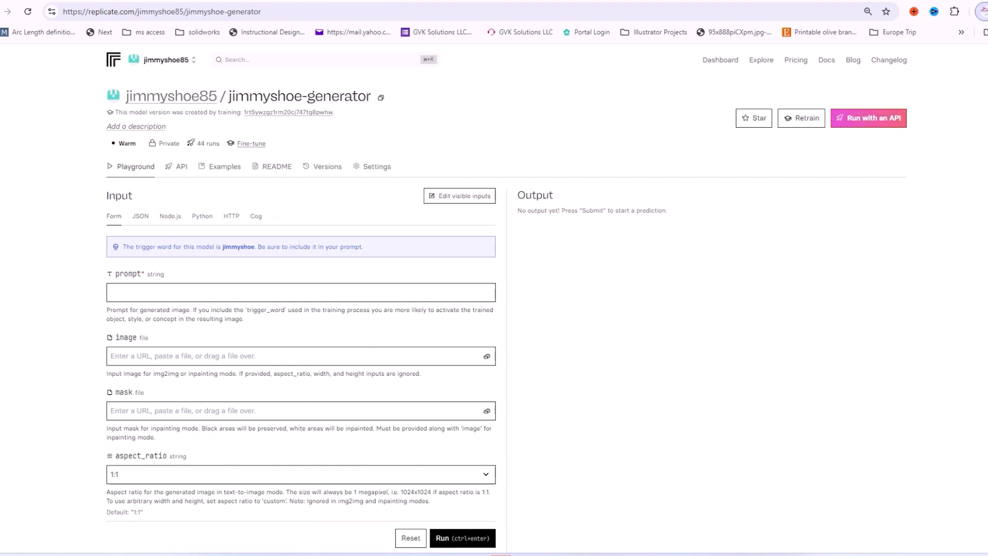
{"action": "scroll", "coordinate": [506, 298], "scroll_direction": "down", "scroll_amount": 5}
{"action": "scroll", "coordinate": [301, 299], "scroll_direction": "down", "scroll_amount": 3}
{"action": "scroll", "coordinate": [301, 298], "scroll_direction": "up", "scroll_amount": 5}
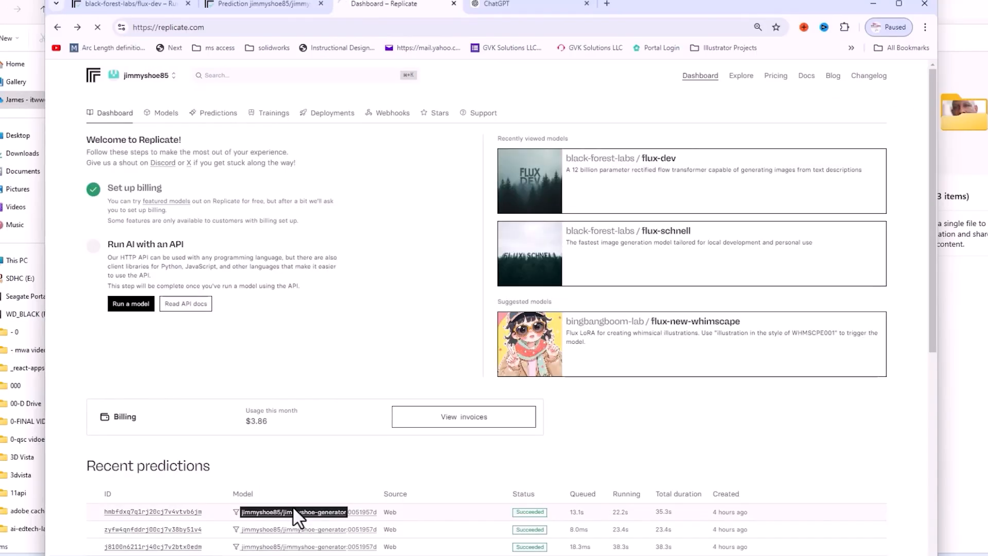
{"action": "left_click", "coordinate": [293, 512]}
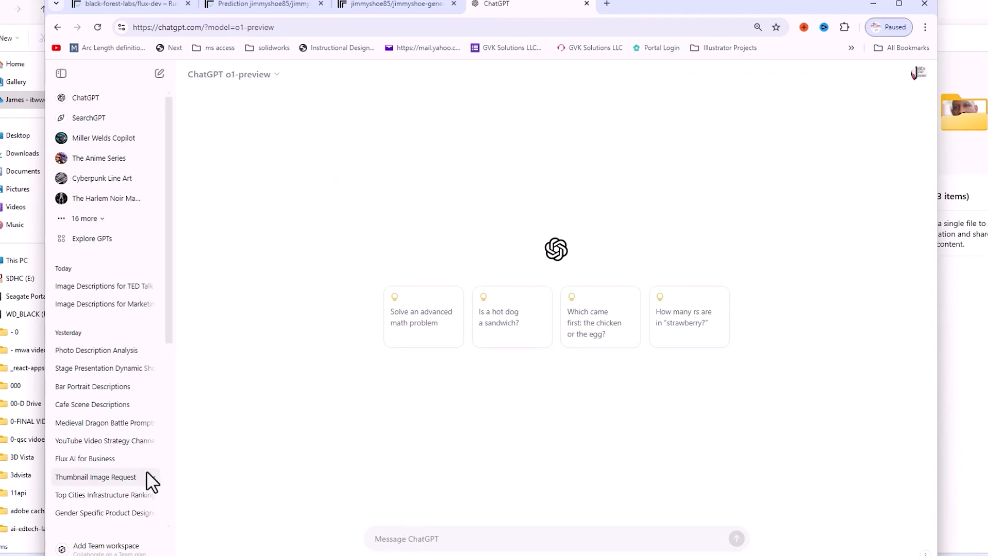
{"action": "type", "text": "Medium Shot, dynamic portrait facing camera, @jimmyshoe, Black male, bald, broad nose, slim-athletic build [COMPOSITION], [ATTIRE], [EXPRESSION], [SECOND SUBJECT IF PRESENT], [BACKGROUND], [LIGHTING] , [FRAMING], melancholy blue and gray color palette, dramatic lighting contrasted with cinematically vignetted dark edges, soft grainy texture, inspired by Edward Hopper's use of lighting and mood, a sense of being lost in memories and disconnected from reality, shot on 35mm film"}
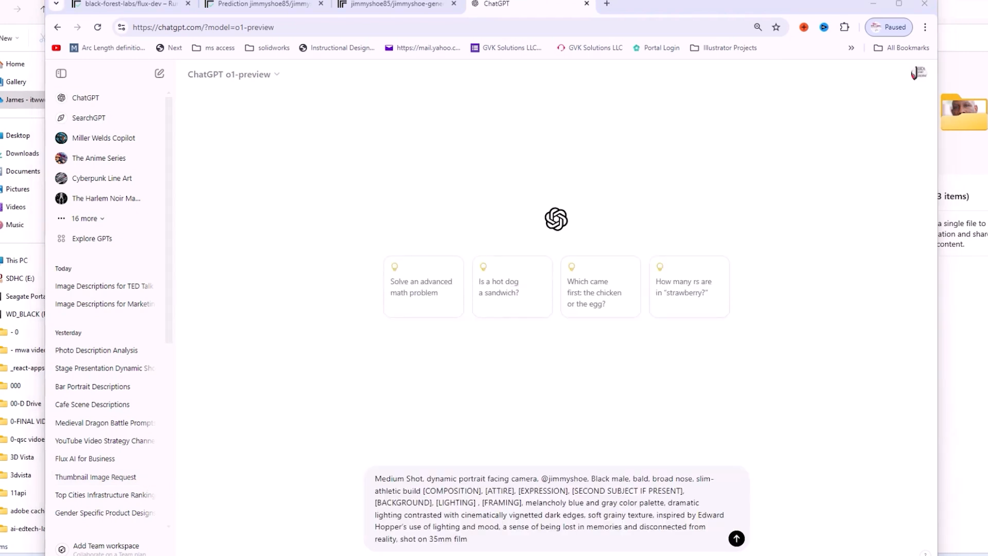
{"action": "left_click", "coordinate": [376, 478]}
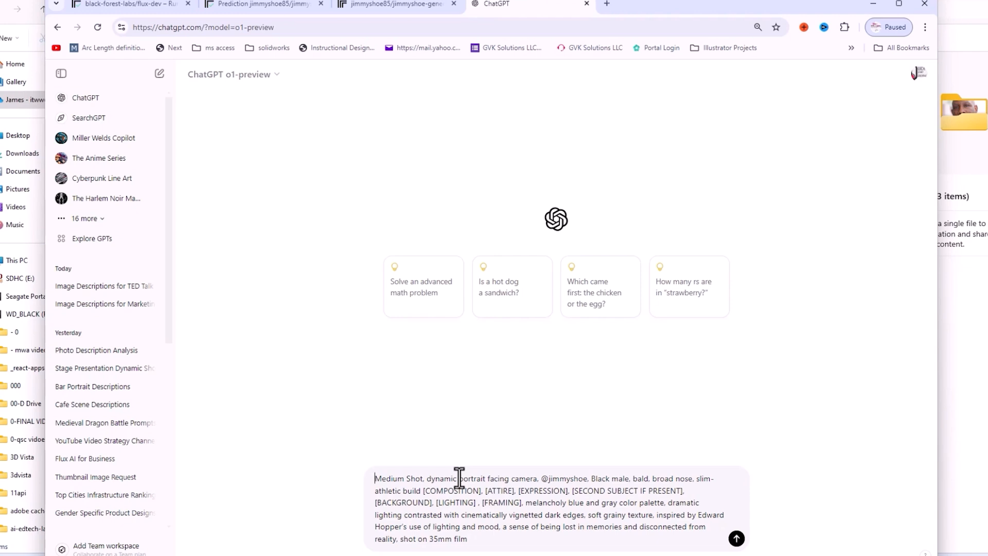
{"action": "key", "text": "shift+Return"}
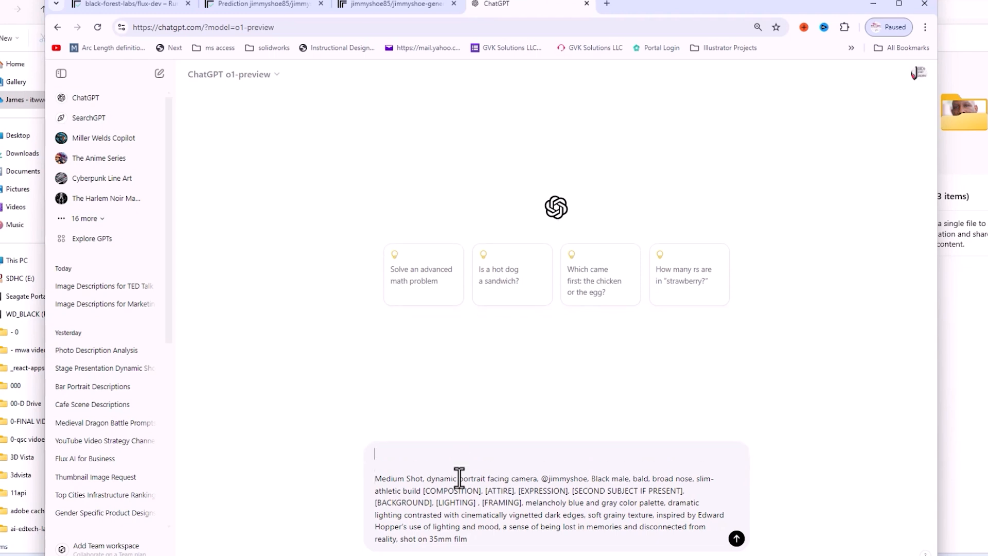
- Add instructions for four technical image descriptions promoting a Digital Nomad lifestyle magazine, label the text below as template, and send the message
{"action": "type", "text": "this is for generating images for a marketing campaign to promote a Digital Nomad lifestyle magazine. use the template and make the appropriate adjustments to create four image descriptions. Vary the camera angle but maintain consistency throughout the four images. This is going to an AI generation model, so it is a more technical description and not filled with adjectives and descriptive flowery language. The template is before. You are to edit on the [PLACEHOLDERS]. generate the four descriptions:"}
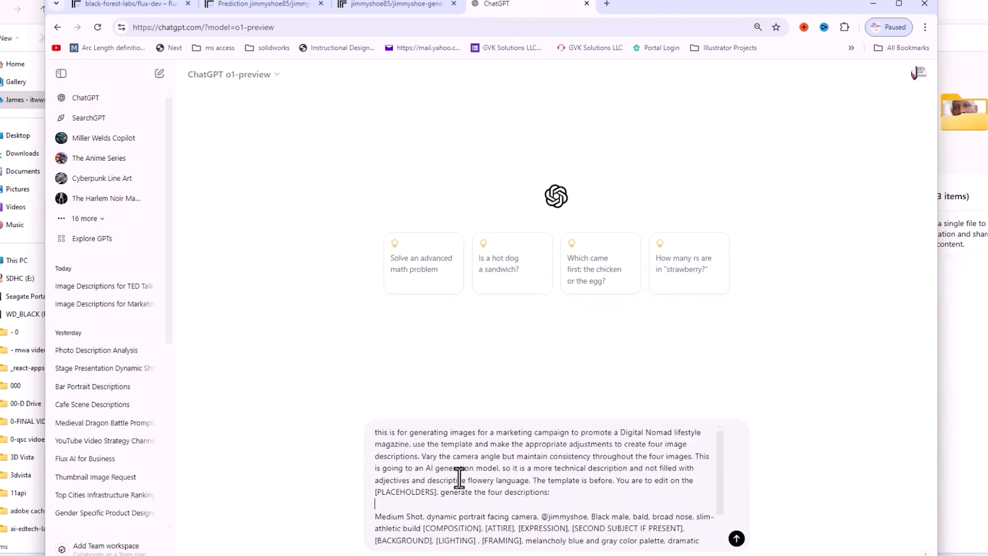
{"action": "key", "text": "shift+Return"}
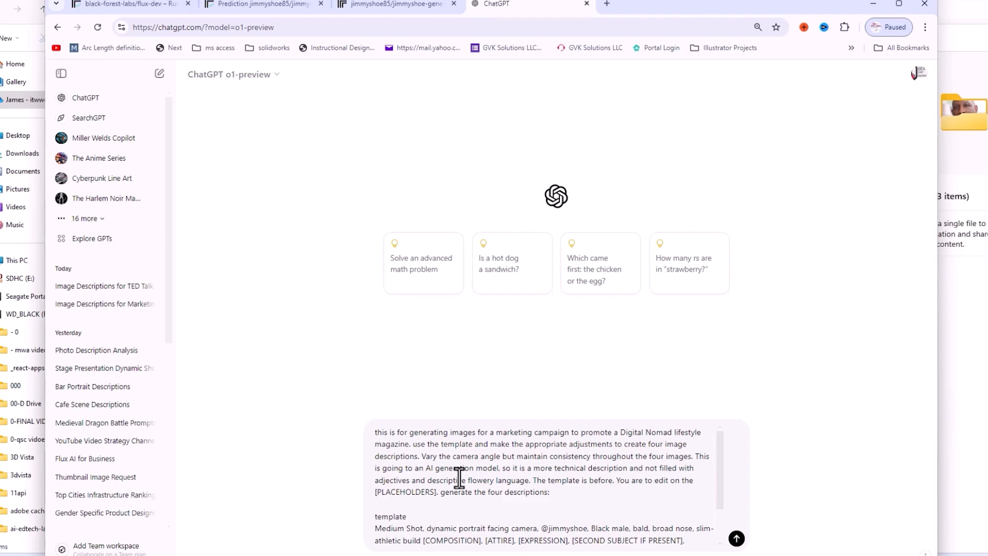
{"action": "type", "text": "template"}
{"action": "key", "text": "Return"}
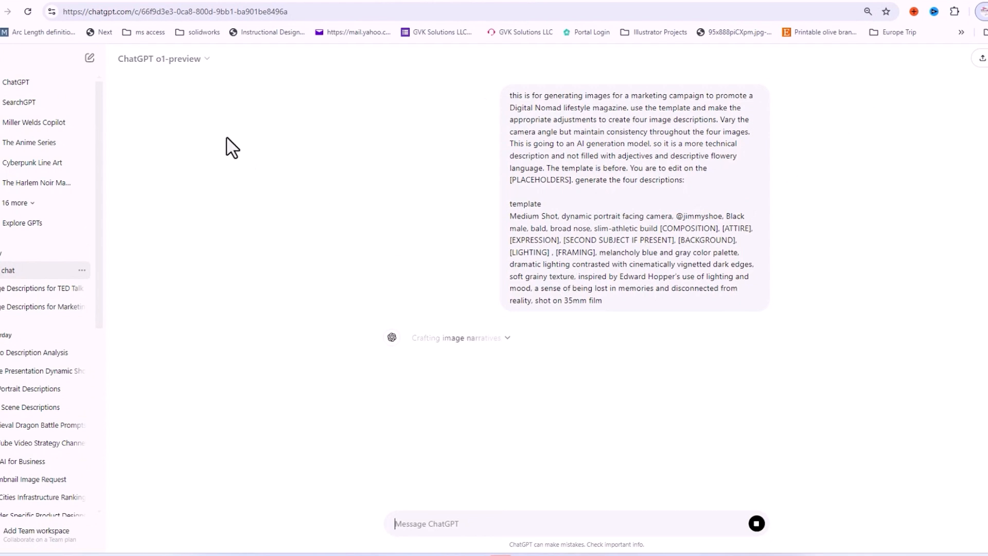
- Select the full Image 3 description in ChatGPT's reply and return to the jimmyshoe-generator page in Replicate
{"action": "left_click", "coordinate": [2, 72]}
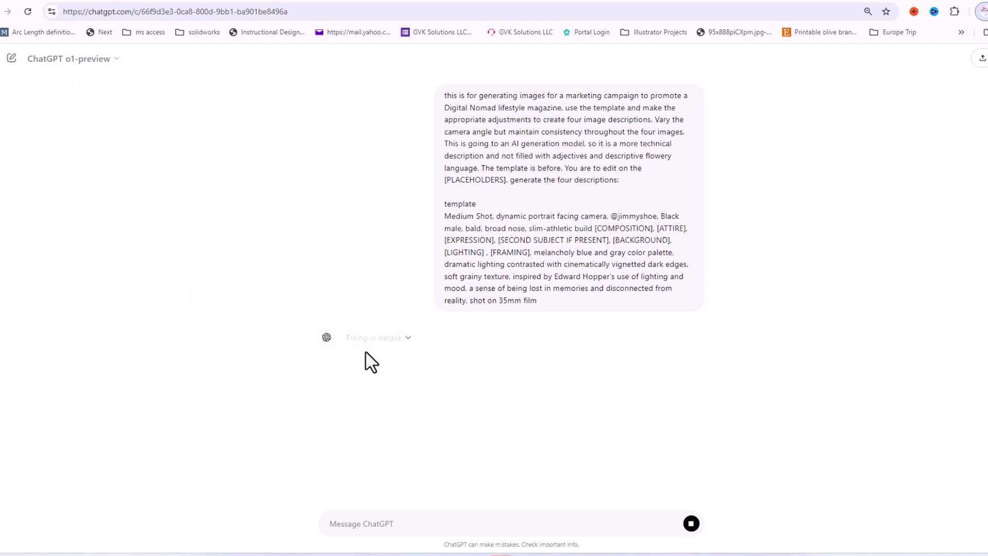
{"action": "left_click", "coordinate": [406, 341]}
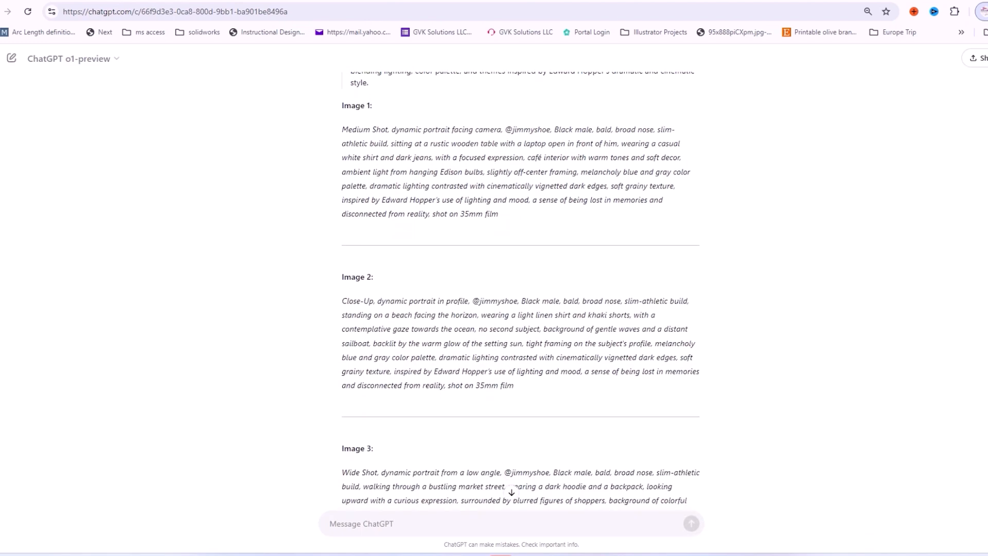
{"action": "scroll", "coordinate": [903, 383], "scroll_direction": "down", "scroll_amount": 5}
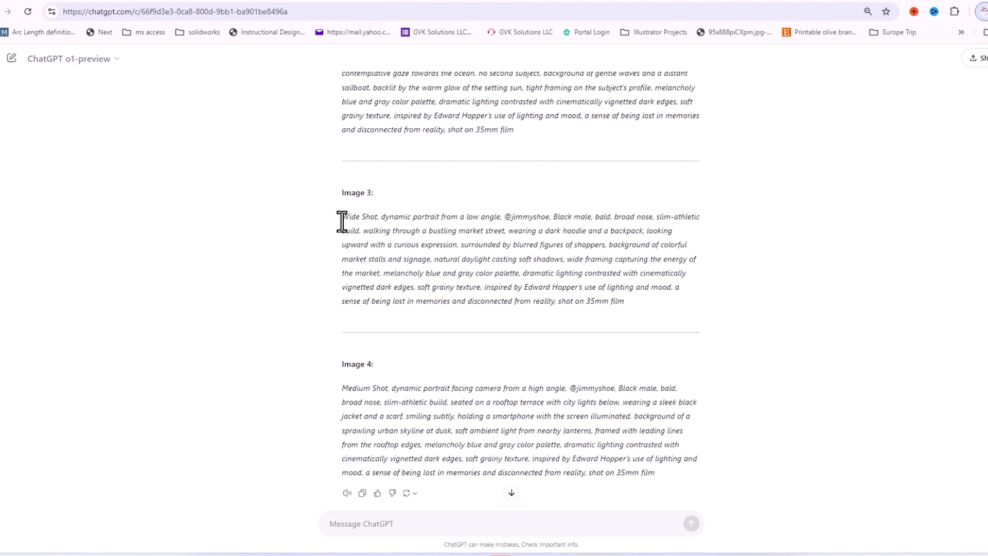
{"action": "left_click_drag", "start_coordinate": [344, 218], "coordinate": [638, 312]}
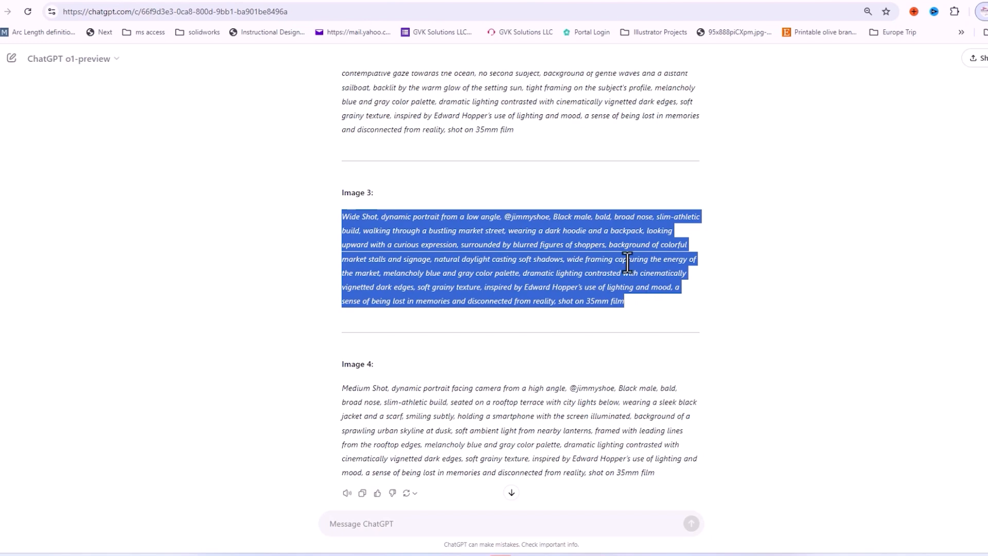
{"action": "left_click", "coordinate": [568, 288]}
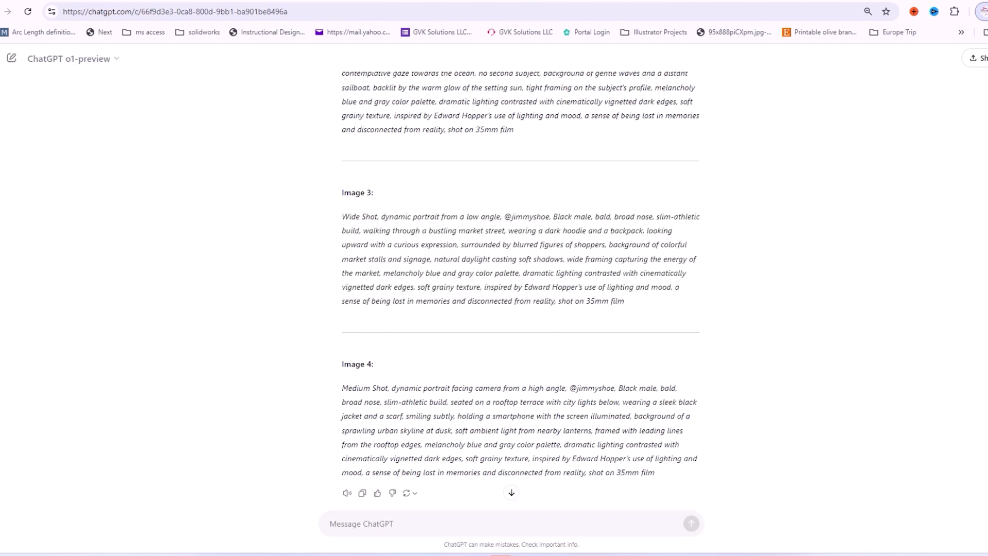
{"action": "left_click", "coordinate": [320, 2]}
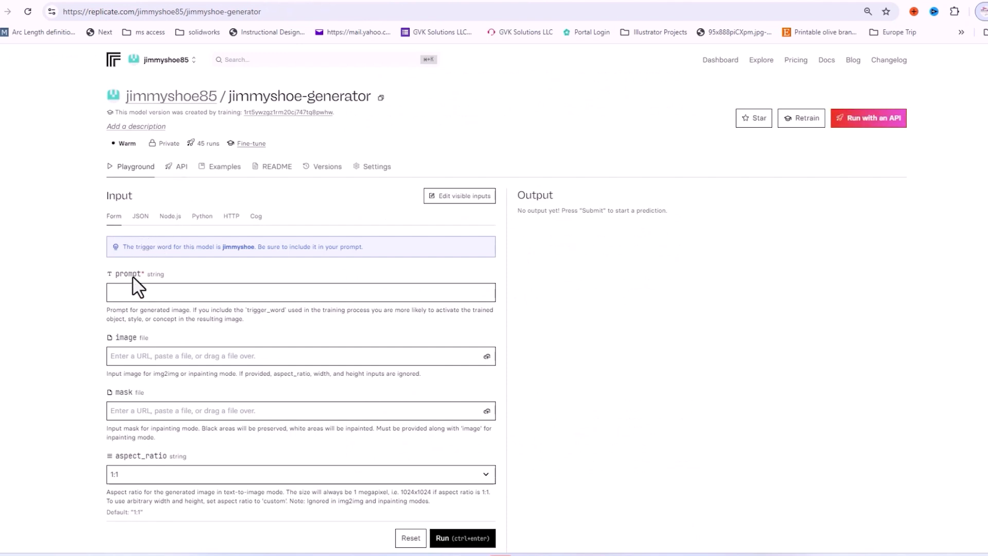
{"action": "left_click", "coordinate": [118, 291]}
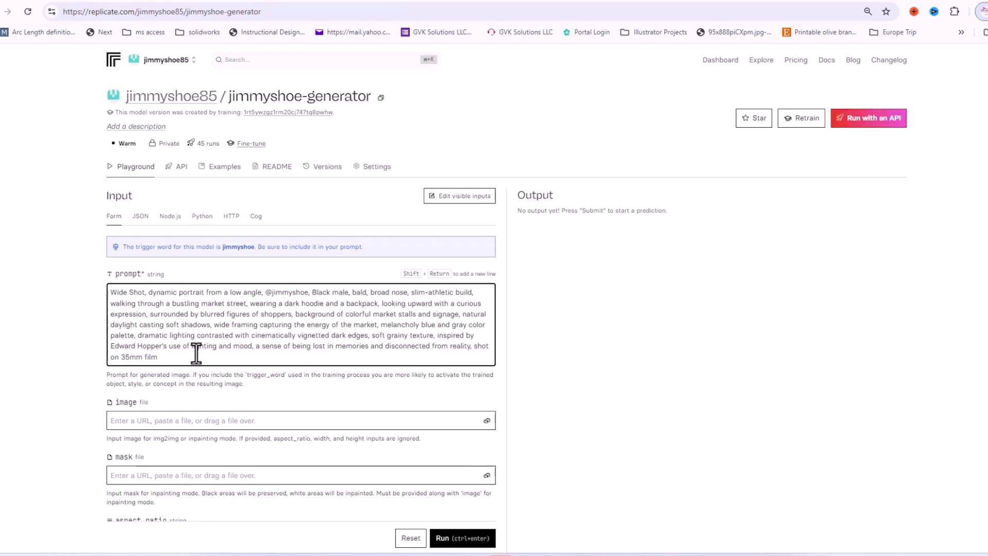
{"action": "left_click", "coordinate": [125, 420]}
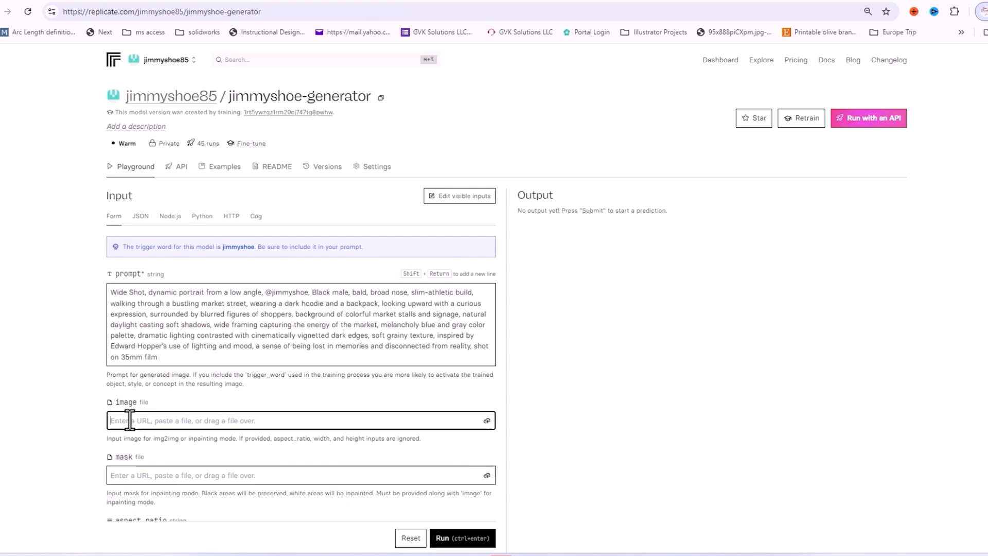
{"action": "left_click", "coordinate": [148, 481]}
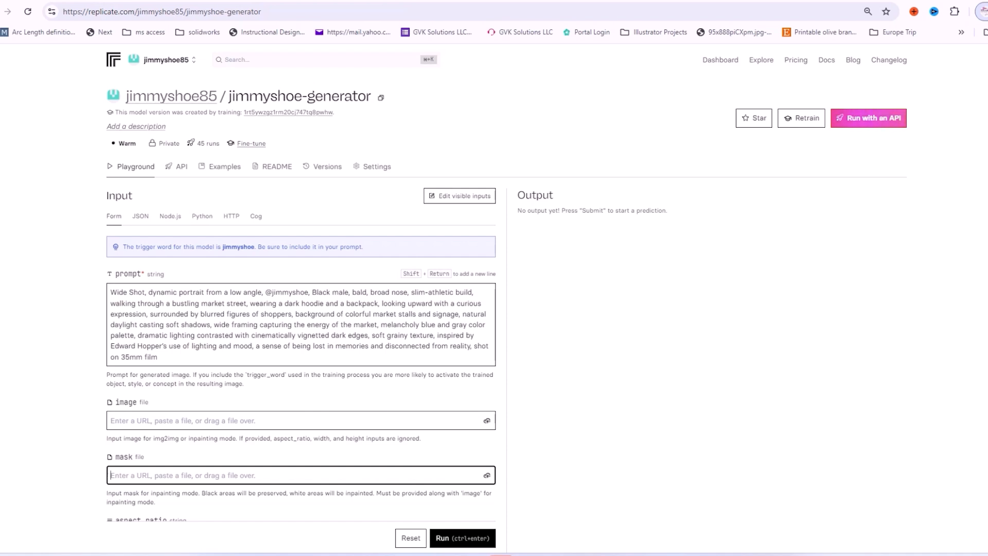
{"action": "scroll", "coordinate": [261, 254], "scroll_direction": "down", "scroll_amount": 4}
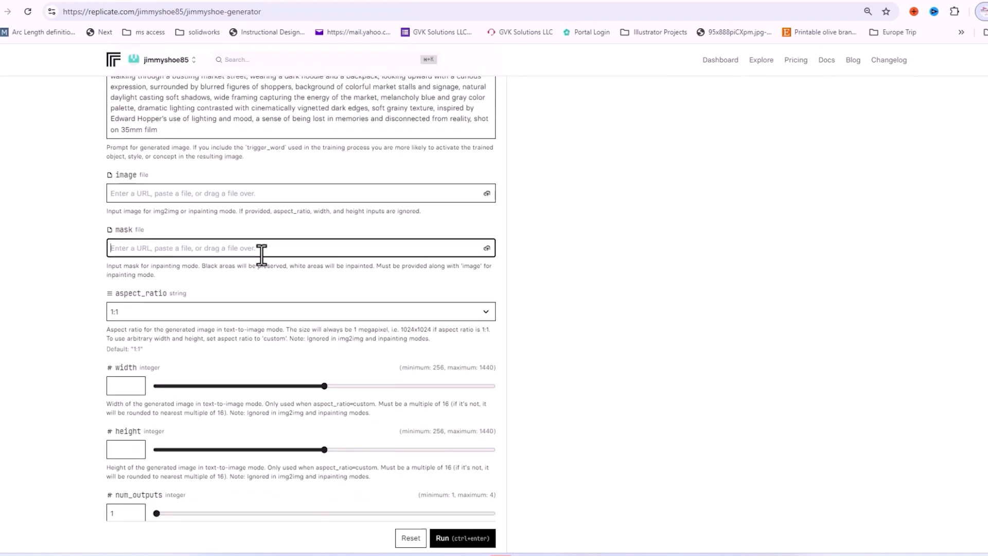
{"action": "left_click", "coordinate": [150, 315]}
{"action": "left_click", "coordinate": [127, 341]}
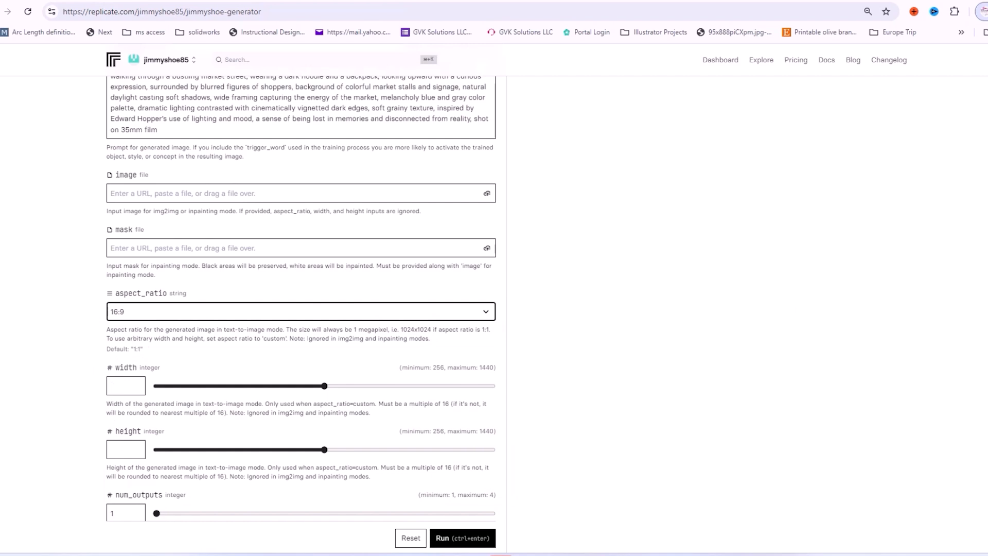
- Run the jimmyshoe-generator model with the remaining inputs at their defaults and show the prediction's logs
{"action": "scroll", "coordinate": [301, 299], "scroll_direction": "down", "scroll_amount": 10}
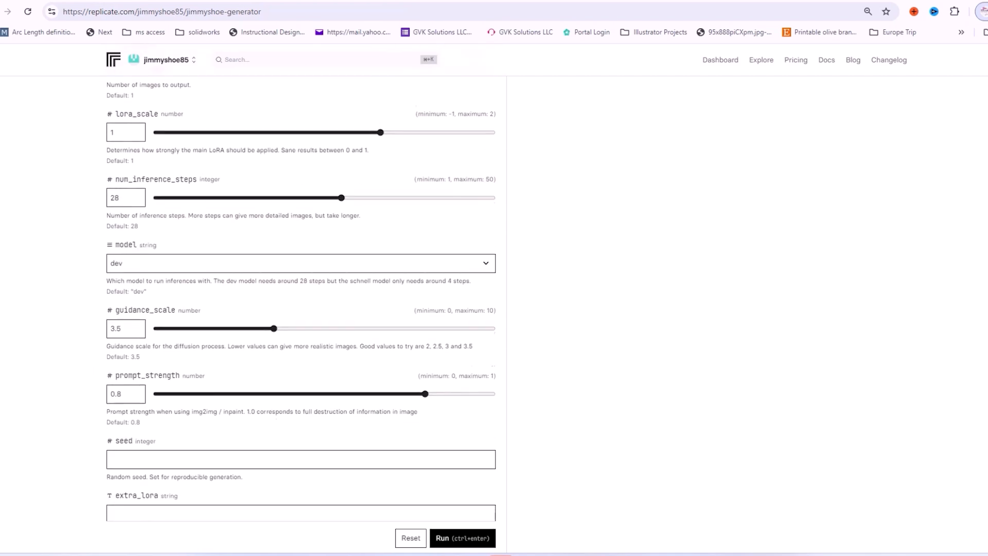
{"action": "scroll", "coordinate": [301, 298], "scroll_direction": "down", "scroll_amount": 5}
{"action": "scroll", "coordinate": [301, 298], "scroll_direction": "up", "scroll_amount": 3}
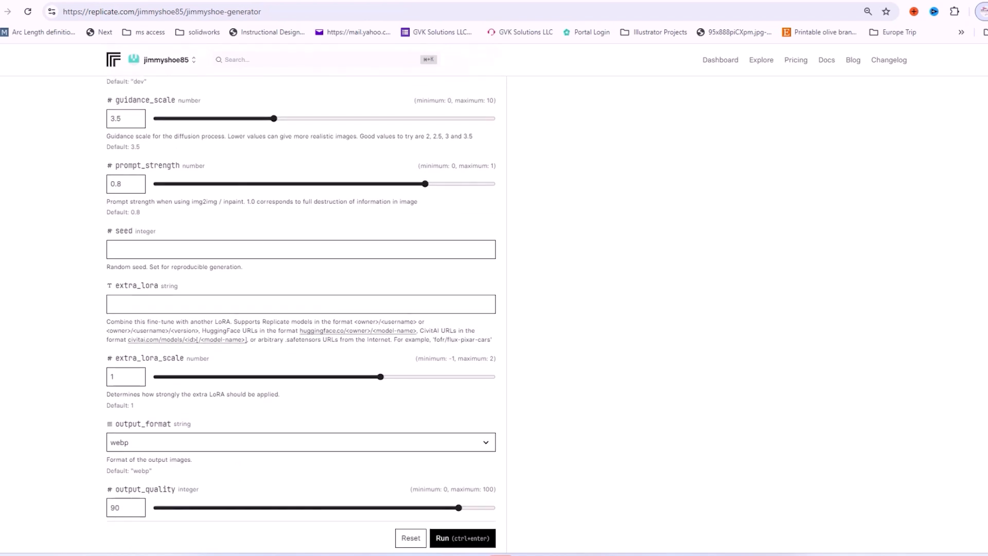
{"action": "scroll", "coordinate": [301, 298], "scroll_direction": "down", "scroll_amount": 3}
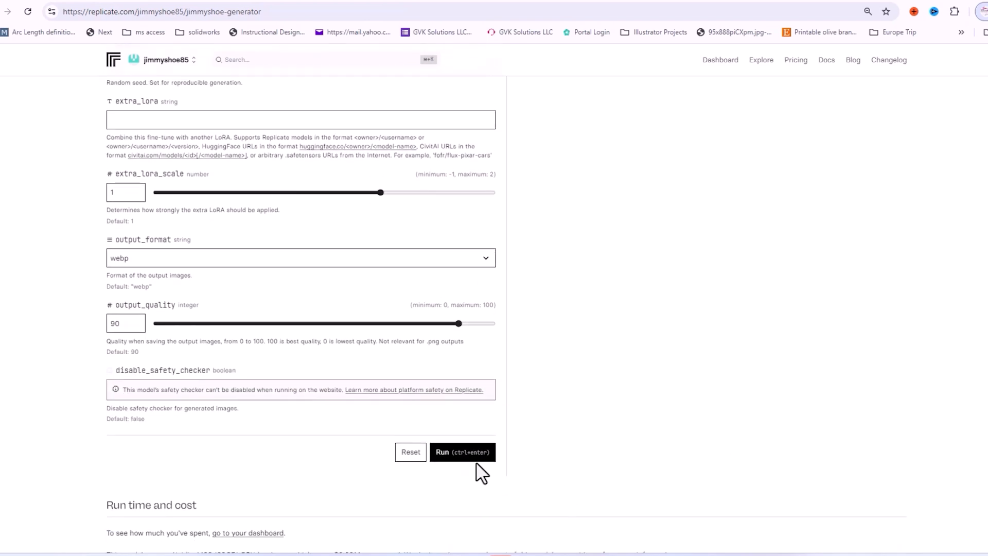
{"action": "left_click", "coordinate": [455, 453]}
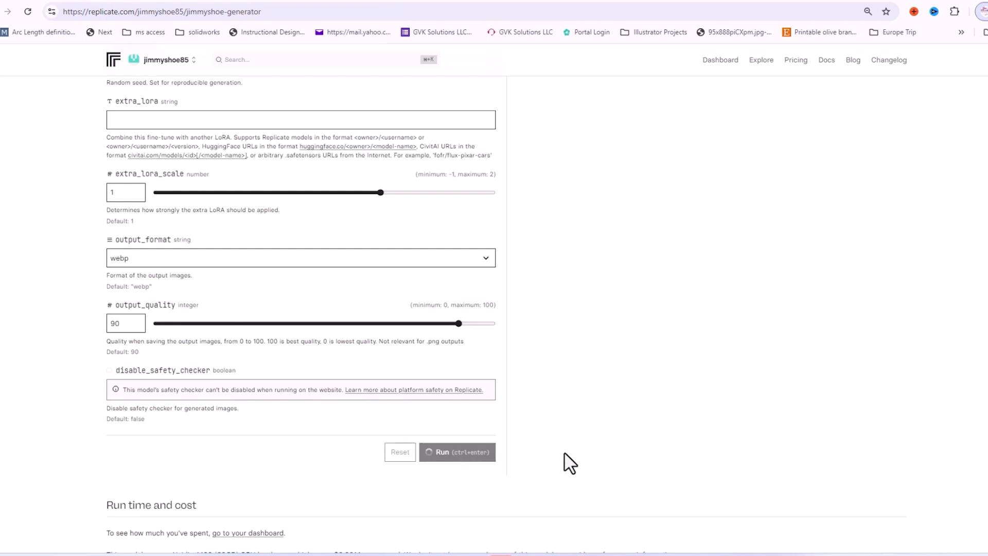
{"action": "scroll", "coordinate": [301, 298], "scroll_direction": "up", "scroll_amount": 6}
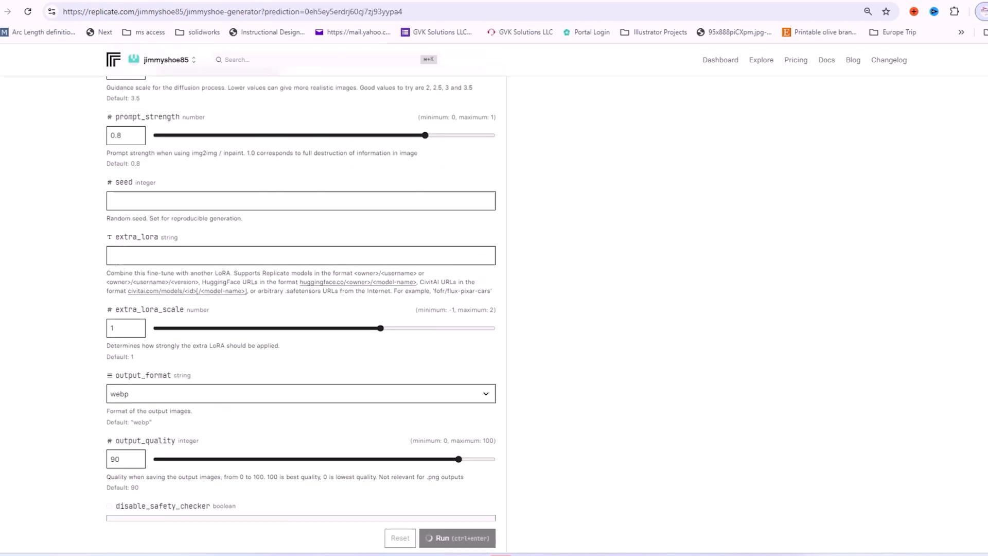
{"action": "scroll", "coordinate": [301, 299], "scroll_direction": "up", "scroll_amount": 10}
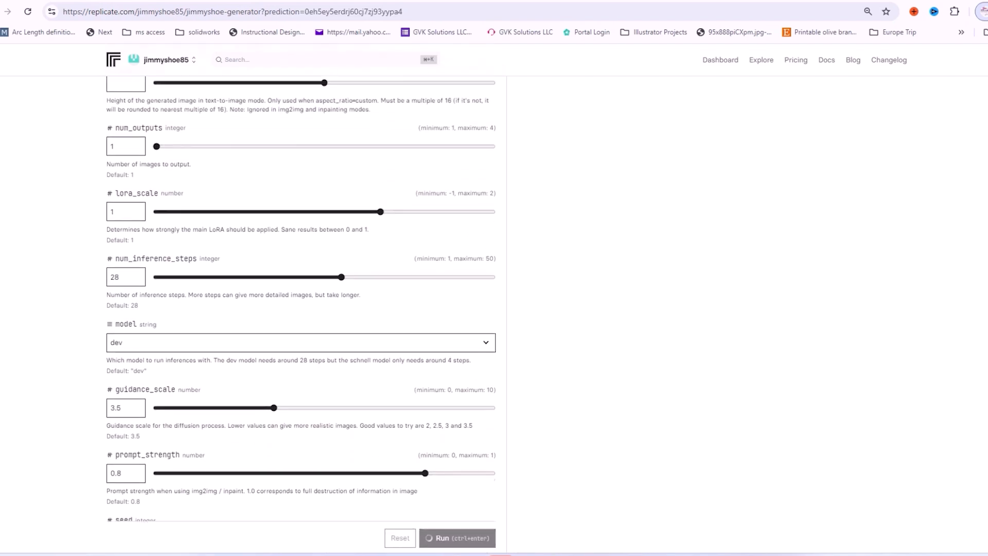
{"action": "scroll", "coordinate": [301, 299], "scroll_direction": "up", "scroll_amount": 1}
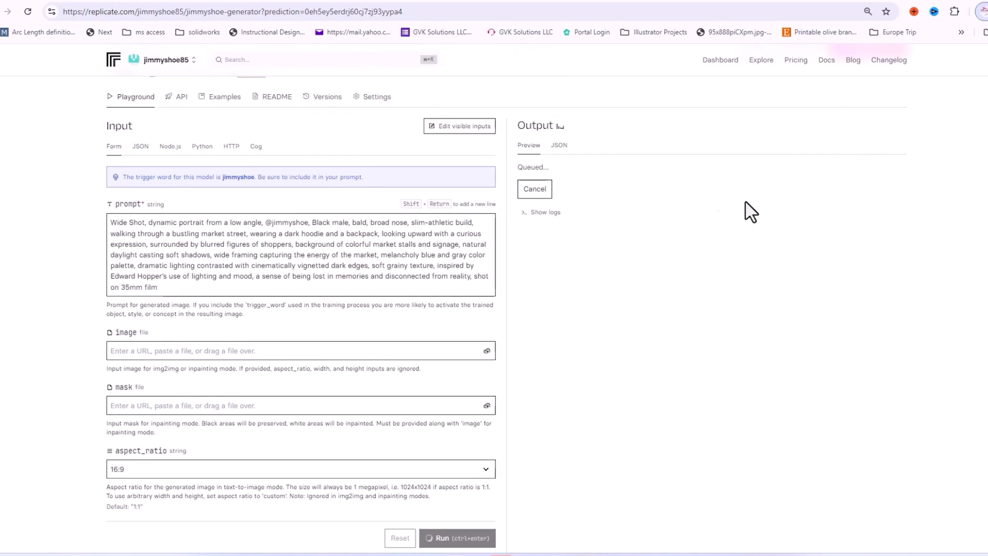
{"action": "left_click", "coordinate": [523, 218]}
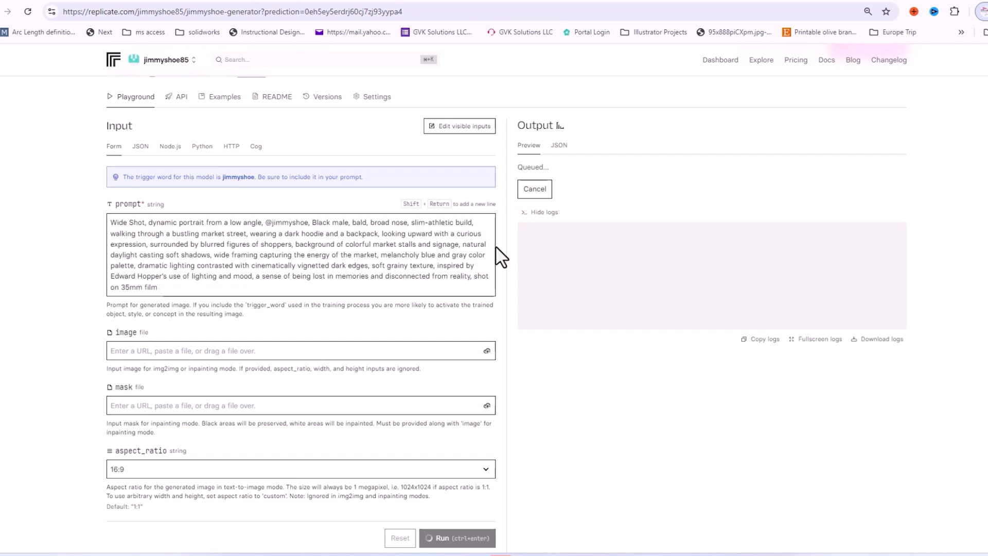
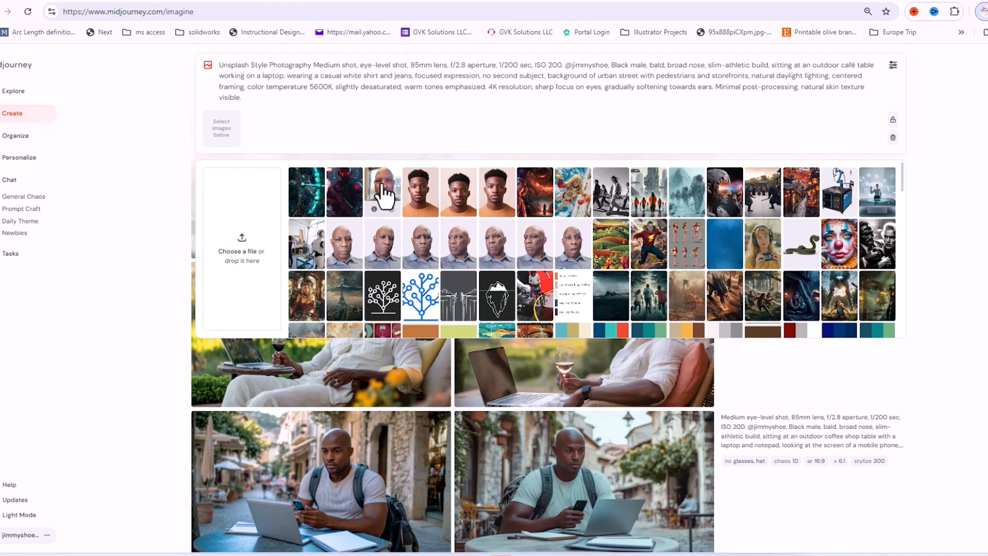
- In Midjourney, attach three uploaded portrait photos of the bald man to the café prompt and make each a character reference
{"action": "left_click", "coordinate": [382, 185]}
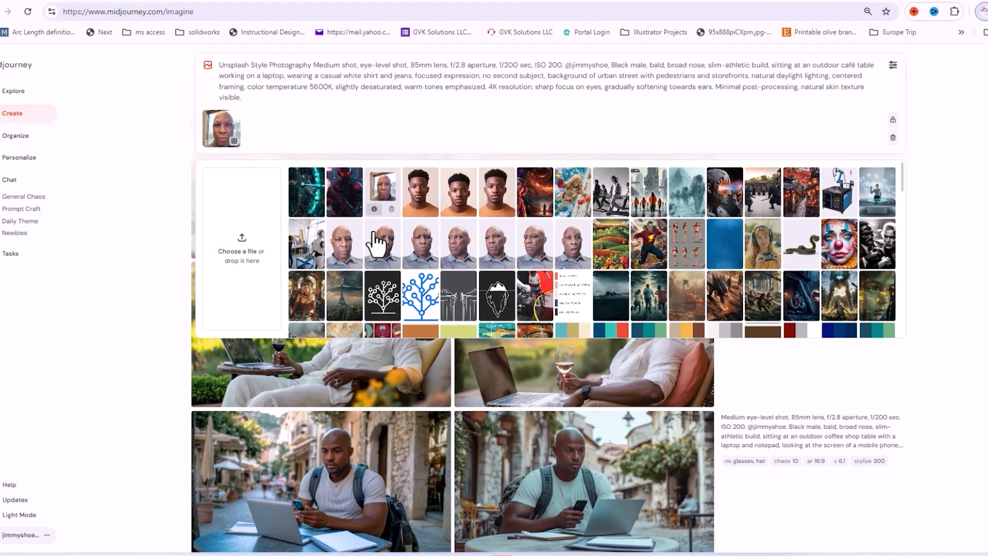
{"action": "left_click", "coordinate": [463, 248]}
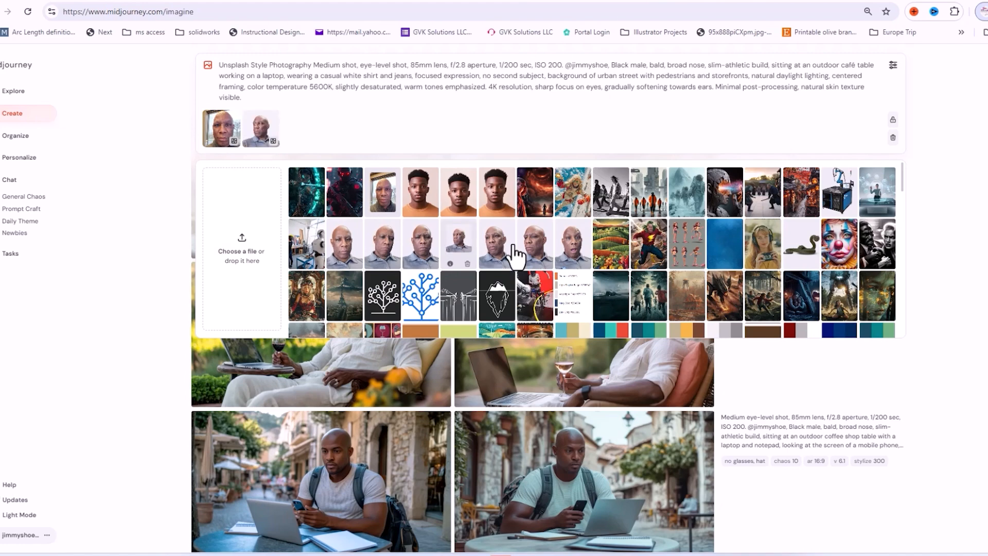
{"action": "left_click", "coordinate": [571, 244]}
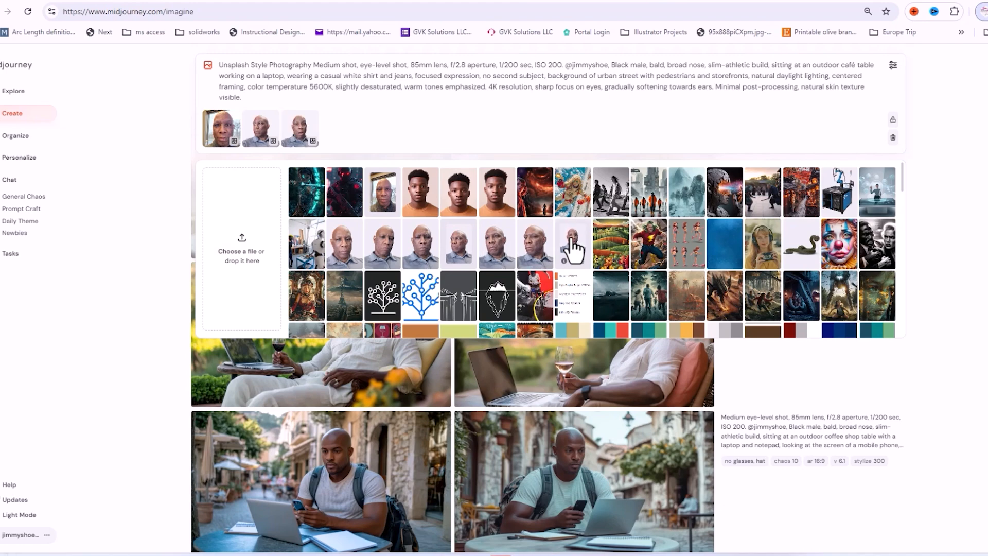
{"action": "left_click", "coordinate": [216, 140]}
{"action": "left_click", "coordinate": [253, 141]}
{"action": "left_click", "coordinate": [294, 141]}
- Add a character weight of cw 10 to the café prompt, submit it and go to the created images
{"action": "type", "text": "cw 10"}
{"action": "key", "text": "Return"}
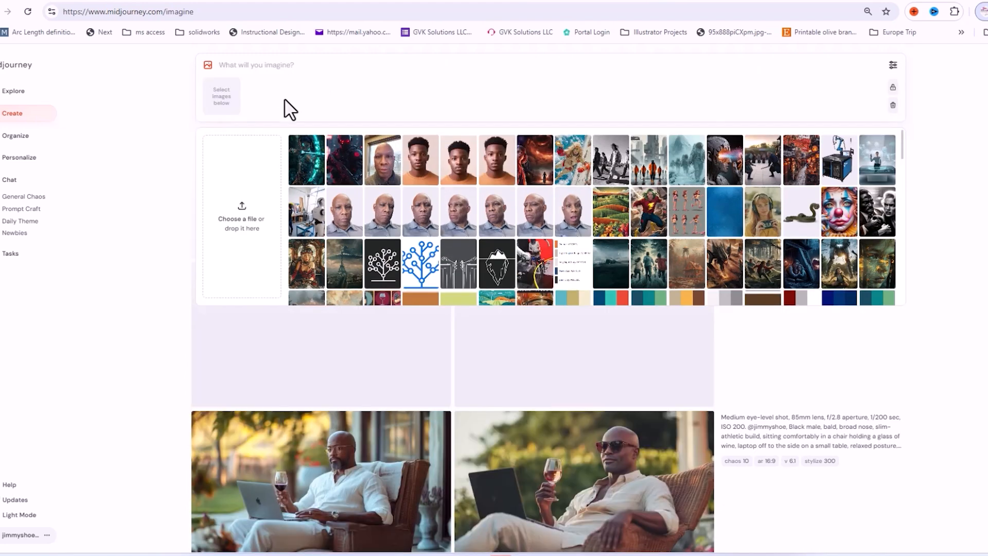
{"action": "left_click", "coordinate": [12, 114]}
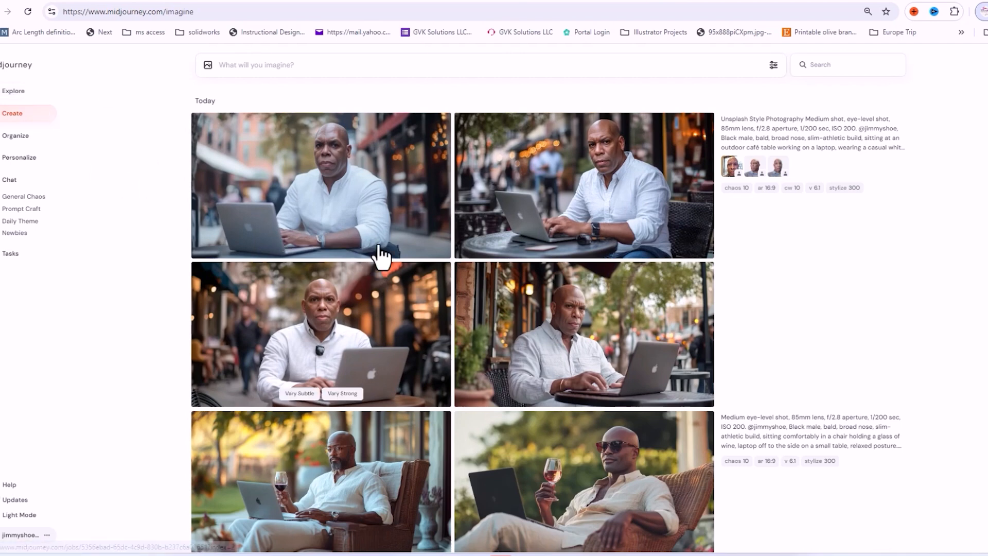
- Open the first café image in the Editor, scale it down slightly within the 16:9 frame, submit the edit and close the editor
{"action": "left_click", "coordinate": [352, 183]}
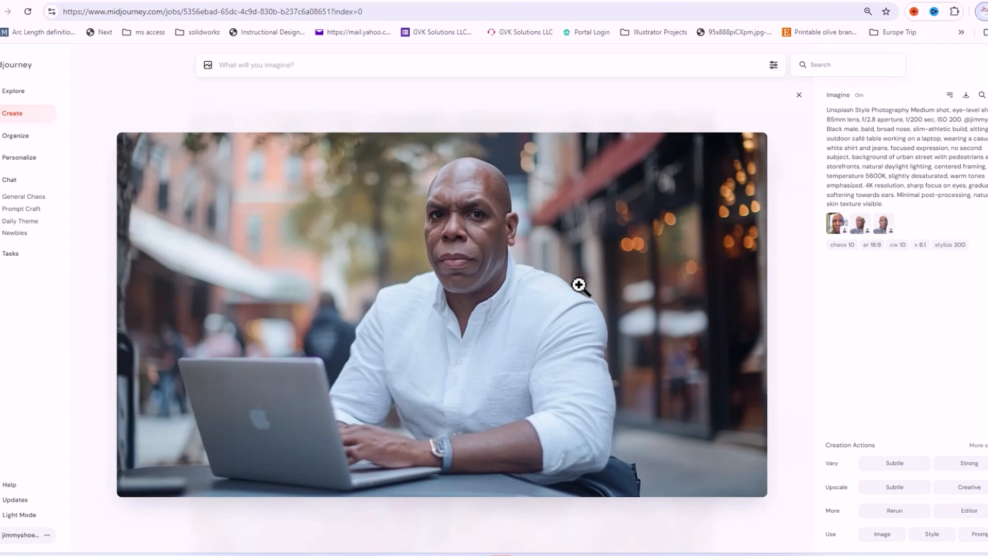
{"action": "left_click", "coordinate": [967, 515]}
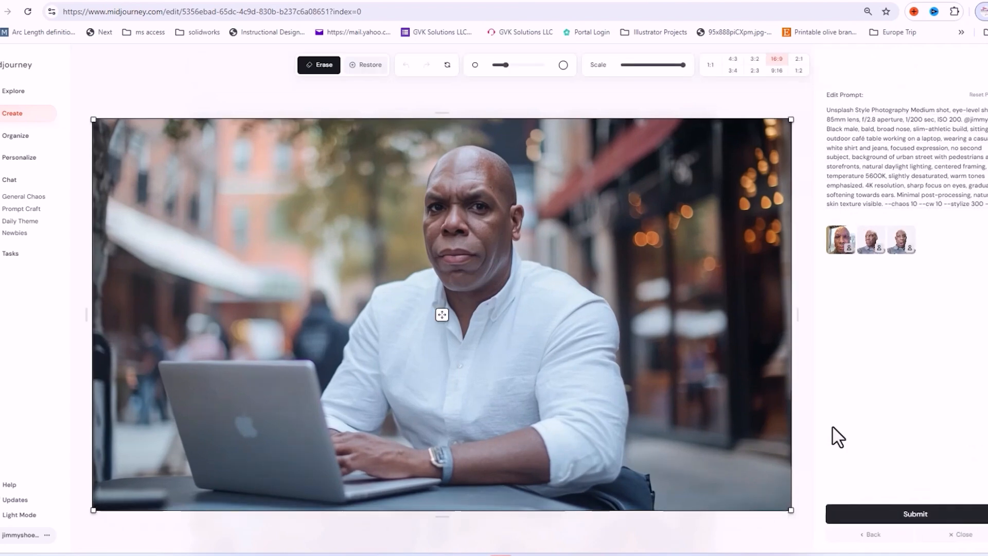
{"action": "left_click_drag", "start_coordinate": [683, 65], "coordinate": [674, 66]}
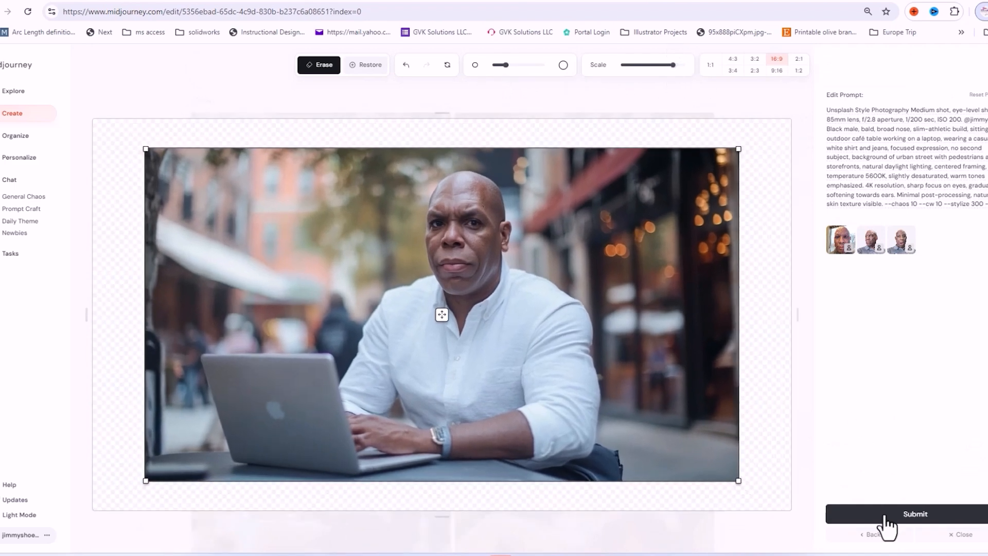
{"action": "left_click", "coordinate": [917, 518]}
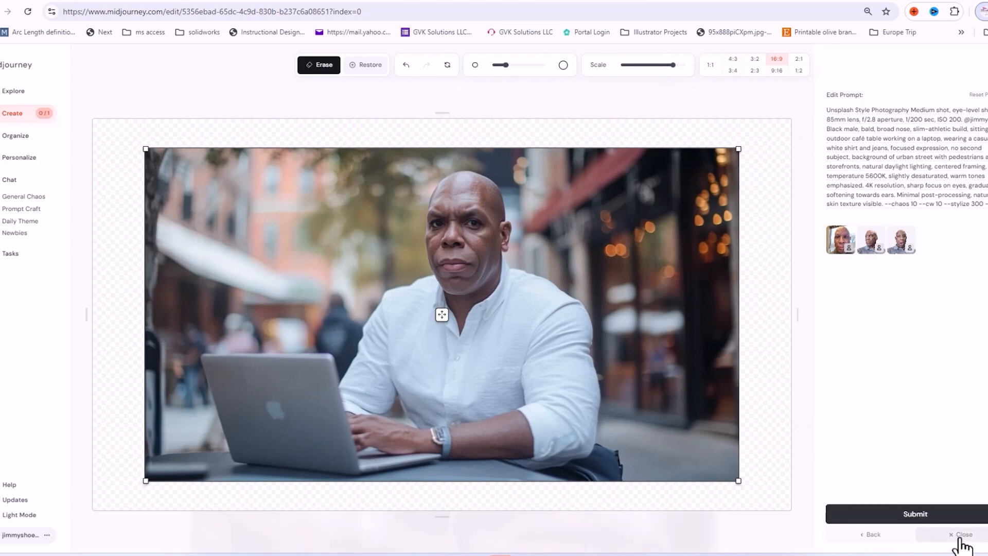
{"action": "left_click", "coordinate": [958, 536]}
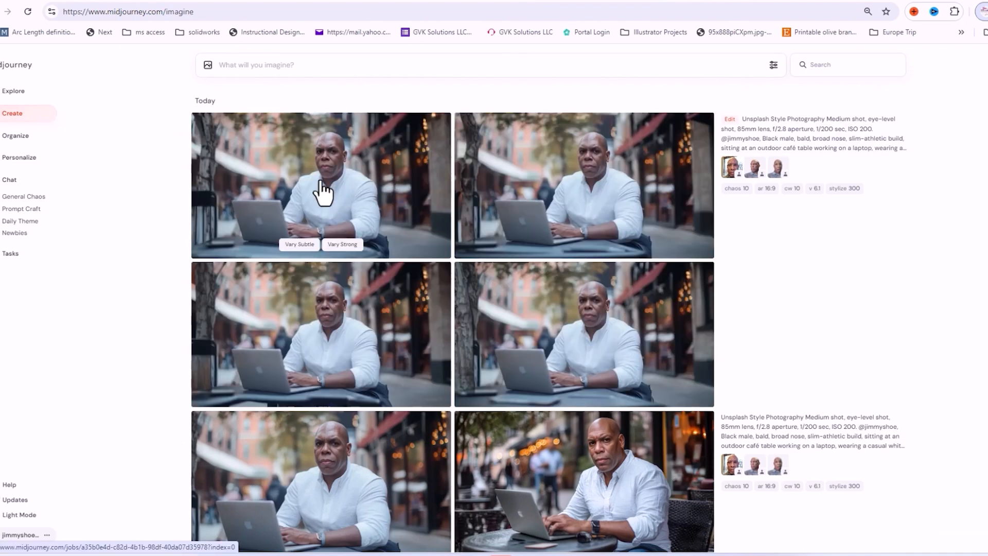
- Open the first image of the edited café set and download it as a PNG
{"action": "left_click", "coordinate": [330, 182]}
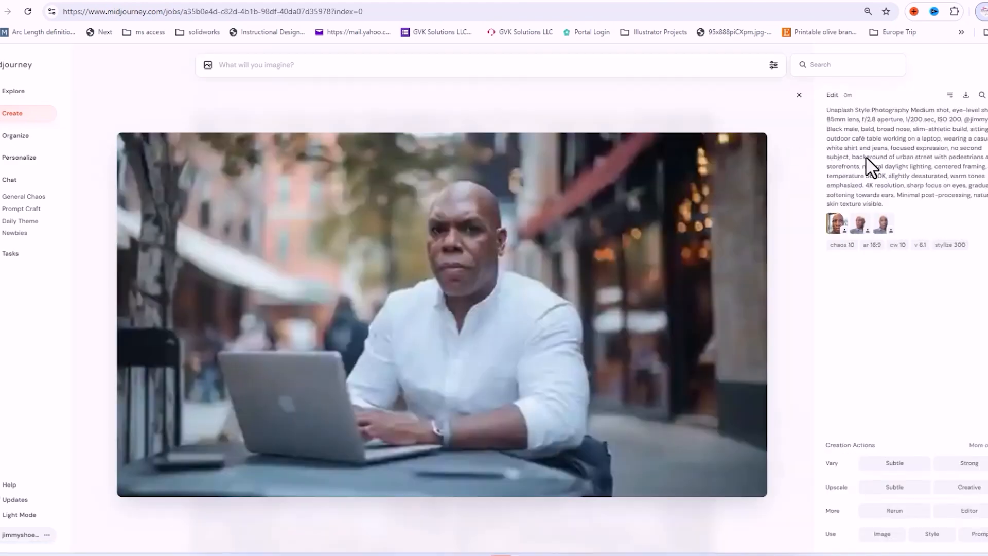
{"action": "left_click", "coordinate": [966, 96]}
{"action": "key", "text": "Return"}
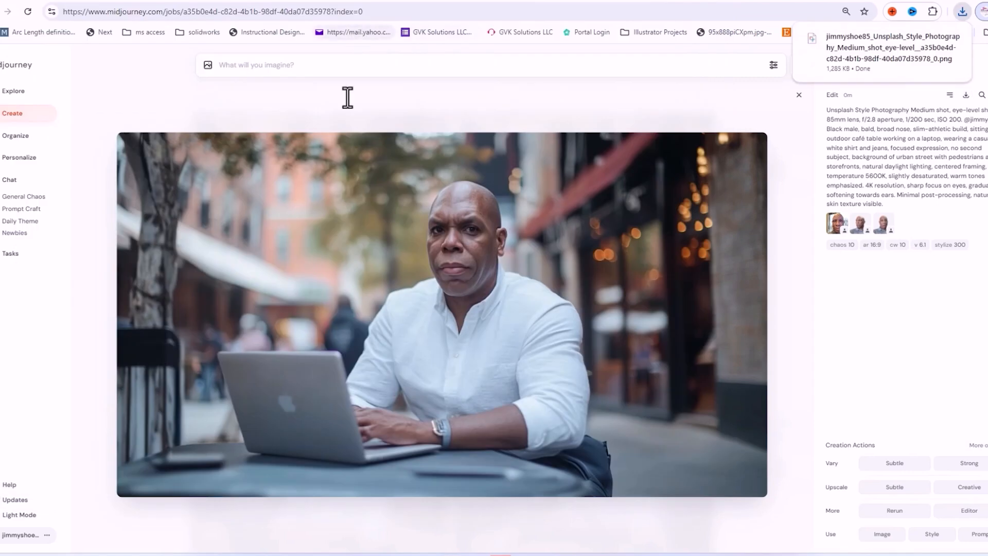
- Return to jimmyshoe-generator in Replicate and replace the prompt with the Unsplash Style Photography medium-shot café description
{"action": "left_click", "coordinate": [231, 4]}
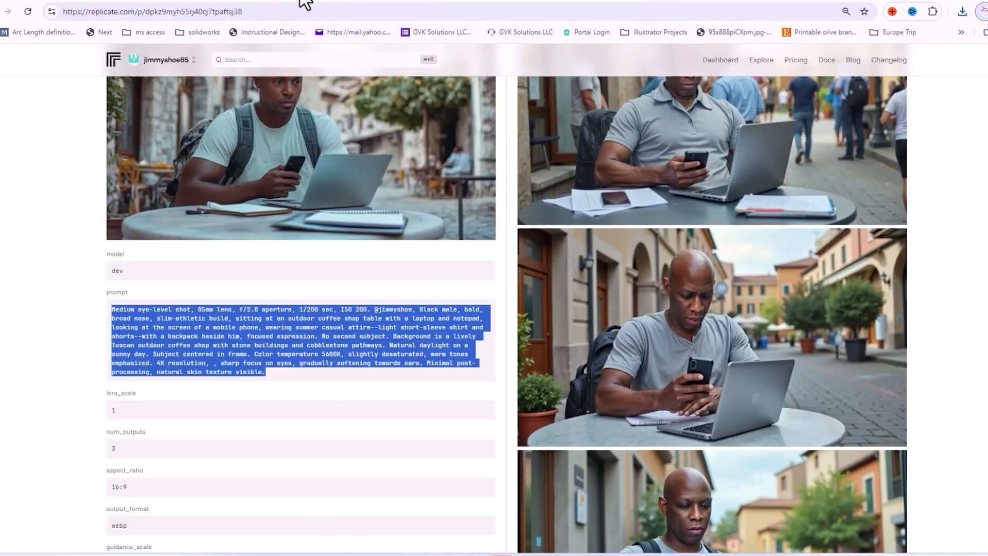
{"action": "left_click", "coordinate": [306, 4]}
{"action": "left_click", "coordinate": [315, 353]}
{"action": "key", "text": "ctrl+a"}
{"action": "type", "text": "Unsplash Style Photography Medium shot, eye-level shot, 85mm lens, f/2.8 aperture, 1/200 sec, ISO 200. @jimmyshoe, Black male, bald, broad nose, slim-athletic build, sitting at an outdoor café table working on a laptop, wearing a casual white shirt and jeans, focused expression, no second subject, background of urban street with pedestrians and storefronts, natural daylight lighting, centered framing, color temperature 5600K, slightly desaturated, warm tones emphasized. 4K resolution, sharp focus on eyes, gradually softening towards ears. Minimal post-processing, natural skin texture visible."}
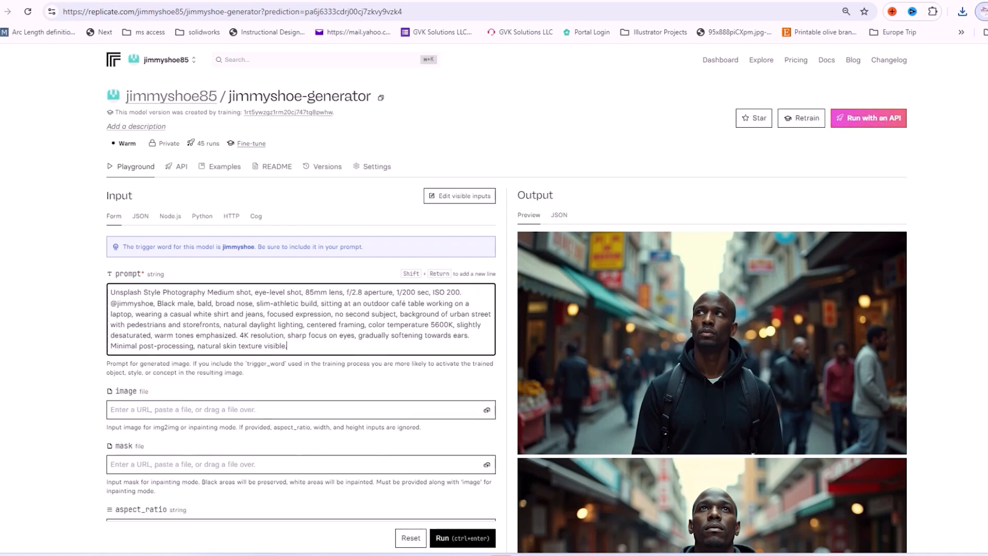
- Set the model's lora_scale to 1
{"action": "scroll", "coordinate": [756, 345], "scroll_direction": "down", "scroll_amount": 5}
{"action": "scroll", "coordinate": [756, 344], "scroll_direction": "down", "scroll_amount": 4}
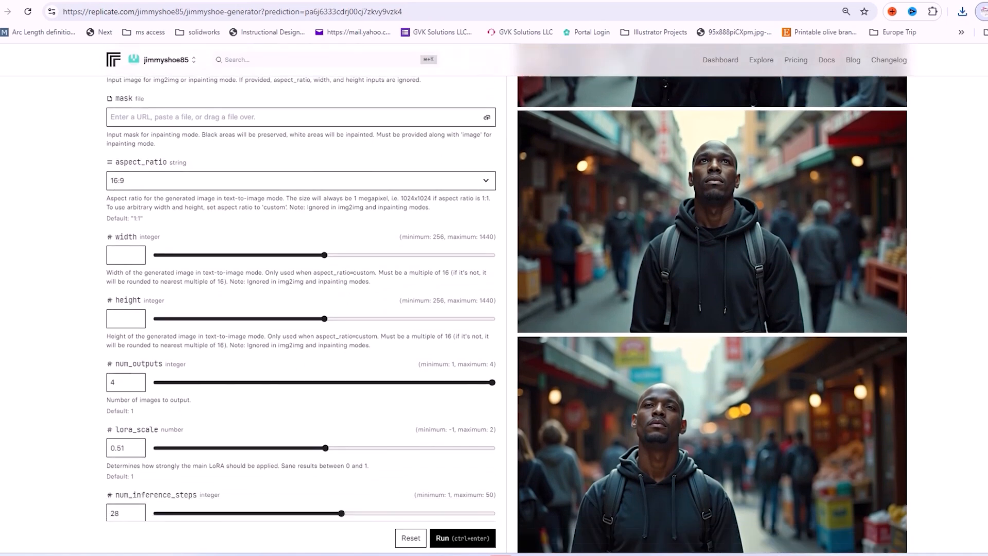
{"action": "scroll", "coordinate": [756, 344], "scroll_direction": "down", "scroll_amount": 1}
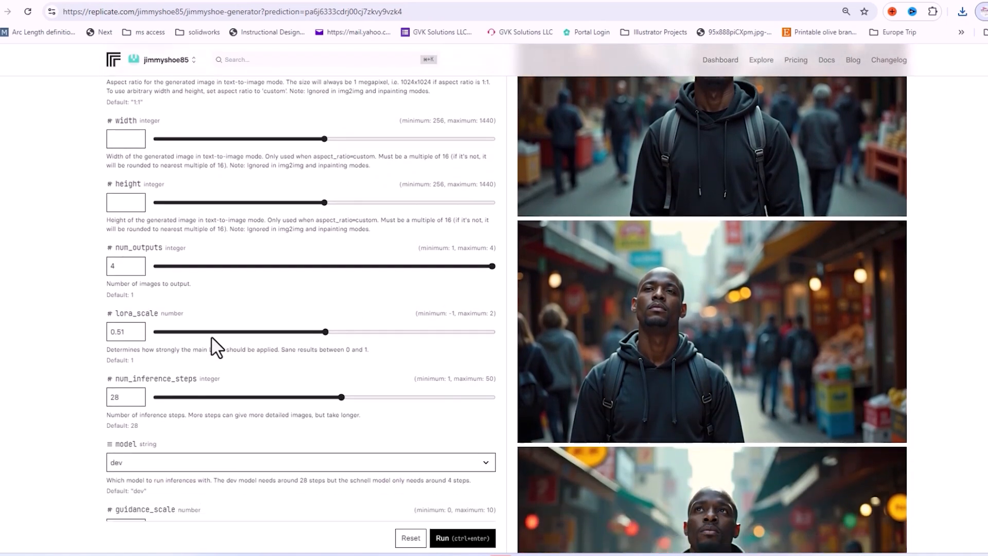
{"action": "left_click_drag", "start_coordinate": [328, 335], "coordinate": [368, 335]}
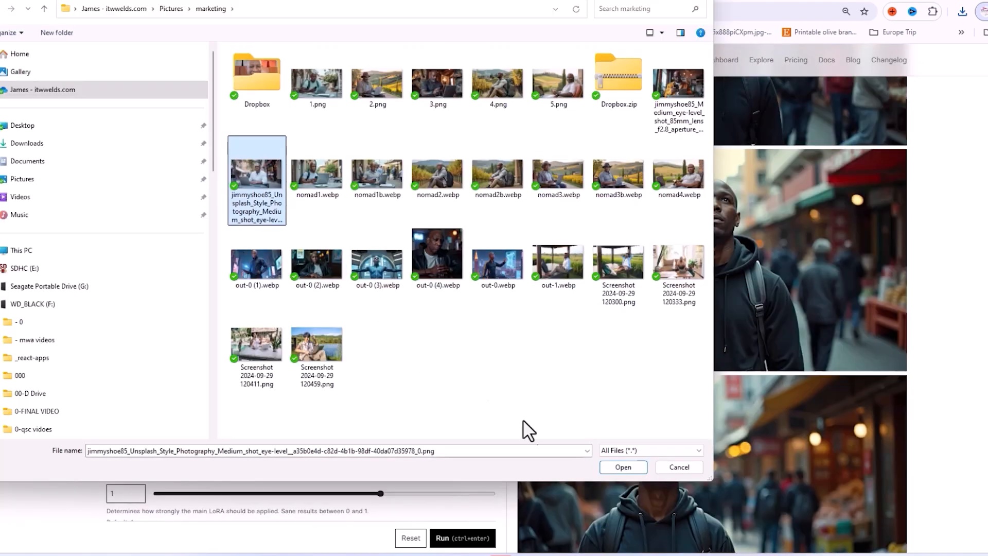
- Load the downloaded Unsplash-style café PNG as the image input, run the model and review the generated images
{"action": "left_click", "coordinate": [622, 466]}
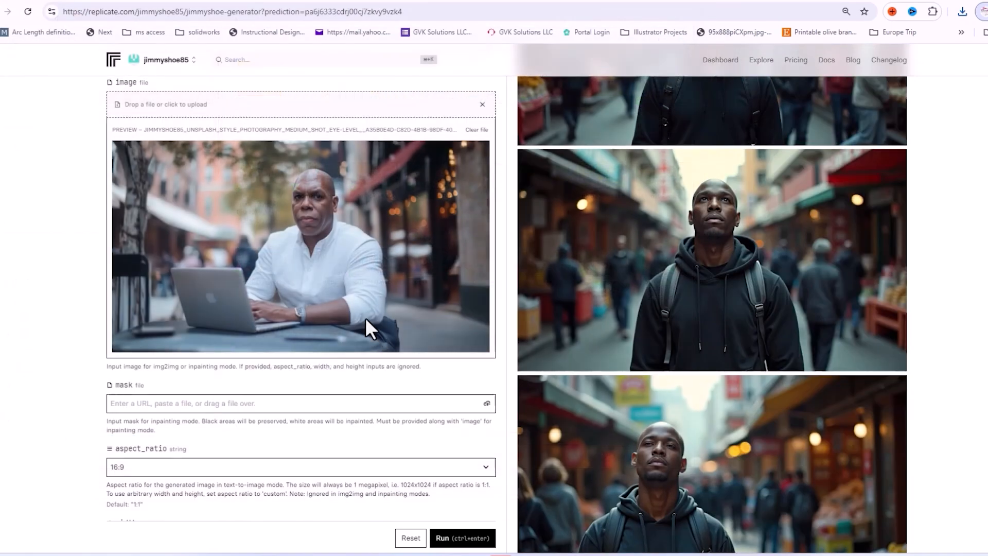
{"action": "left_click", "coordinate": [463, 538]}
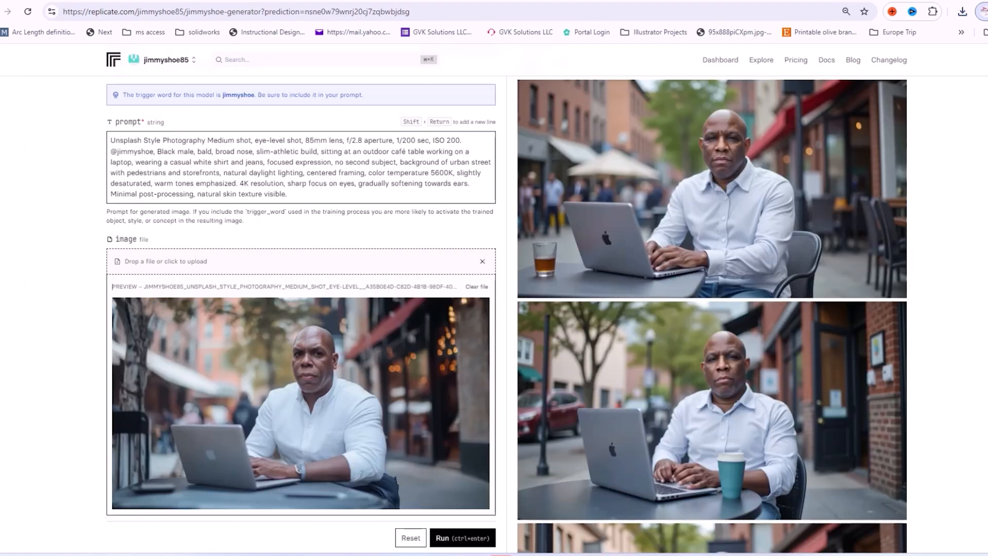
{"action": "scroll", "coordinate": [507, 315], "scroll_direction": "up", "scroll_amount": 1}
{"action": "scroll", "coordinate": [506, 315], "scroll_direction": "down", "scroll_amount": 5}
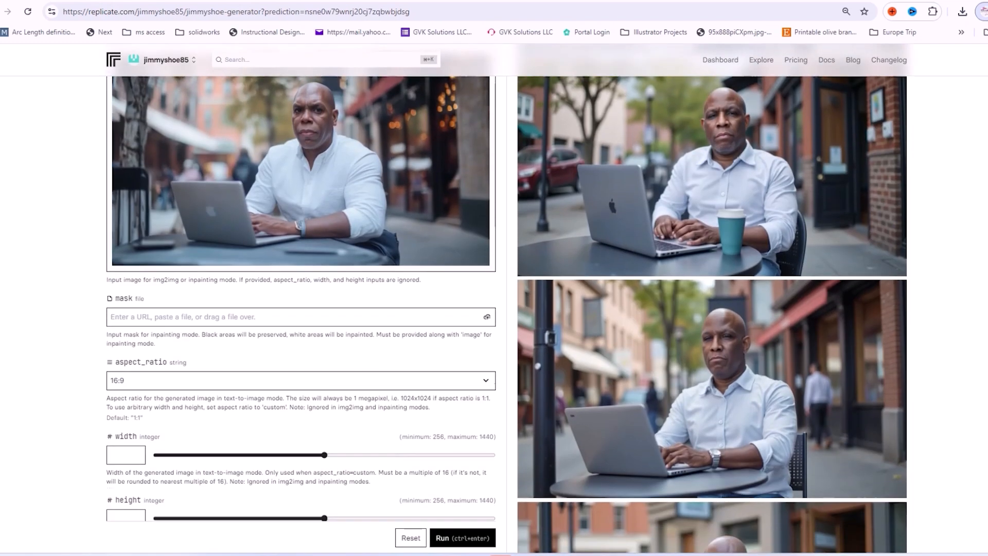
{"action": "scroll", "coordinate": [507, 315], "scroll_direction": "down", "scroll_amount": 5}
{"action": "scroll", "coordinate": [507, 315], "scroll_direction": "up", "scroll_amount": 3}
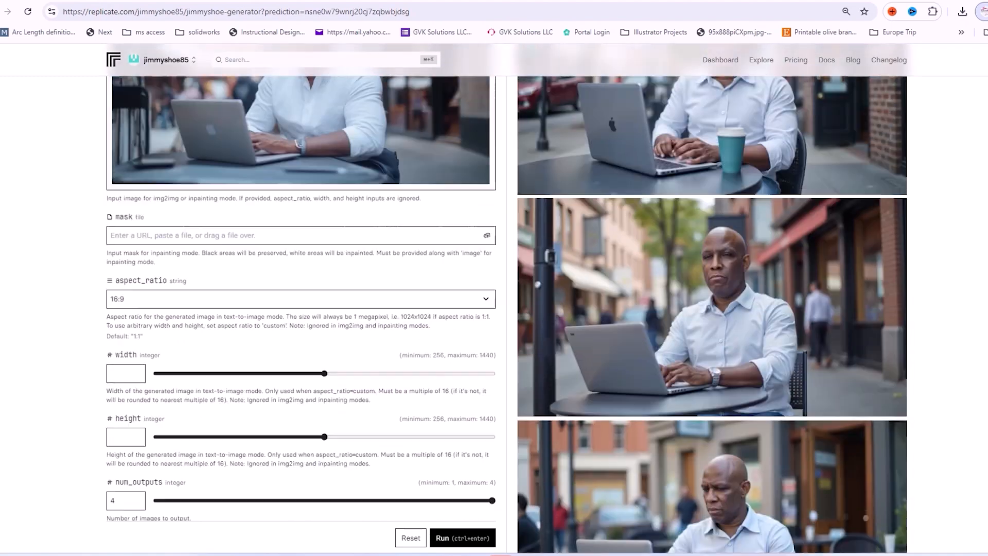
- Compare the generated café portraits with the Unsplash-style prompt and the uploaded café reference image
{"action": "scroll", "coordinate": [506, 315], "scroll_direction": "up", "scroll_amount": 6}
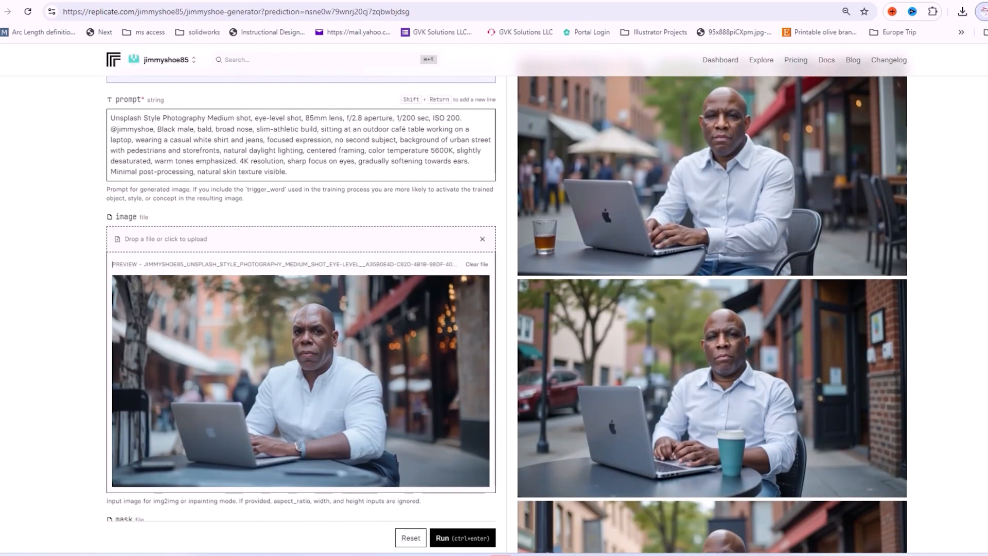
{"action": "scroll", "coordinate": [507, 315], "scroll_direction": "down", "scroll_amount": 1}
{"action": "scroll", "coordinate": [507, 314], "scroll_direction": "up", "scroll_amount": 3}
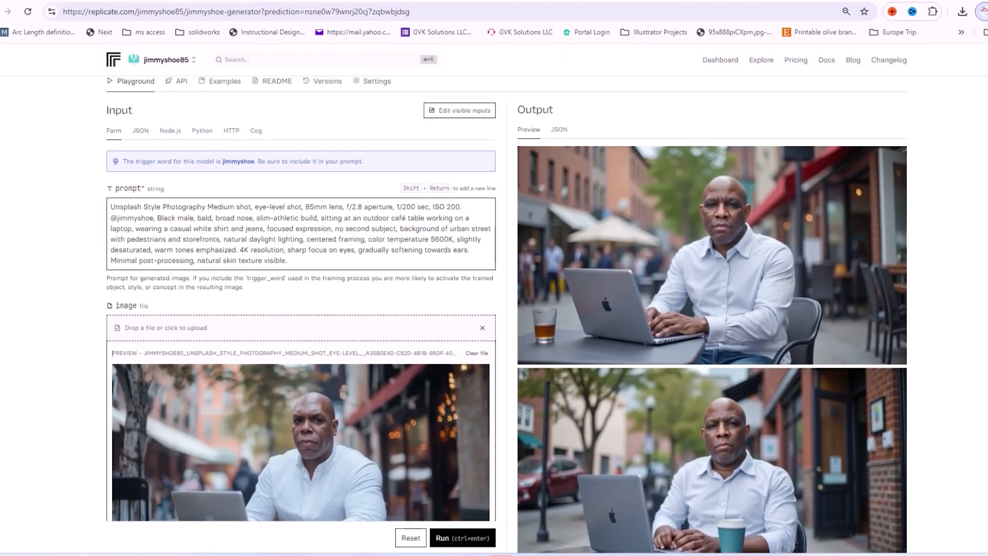
{"action": "scroll", "coordinate": [506, 314], "scroll_direction": "down", "scroll_amount": 1}
{"action": "scroll", "coordinate": [506, 315], "scroll_direction": "down", "scroll_amount": 1}
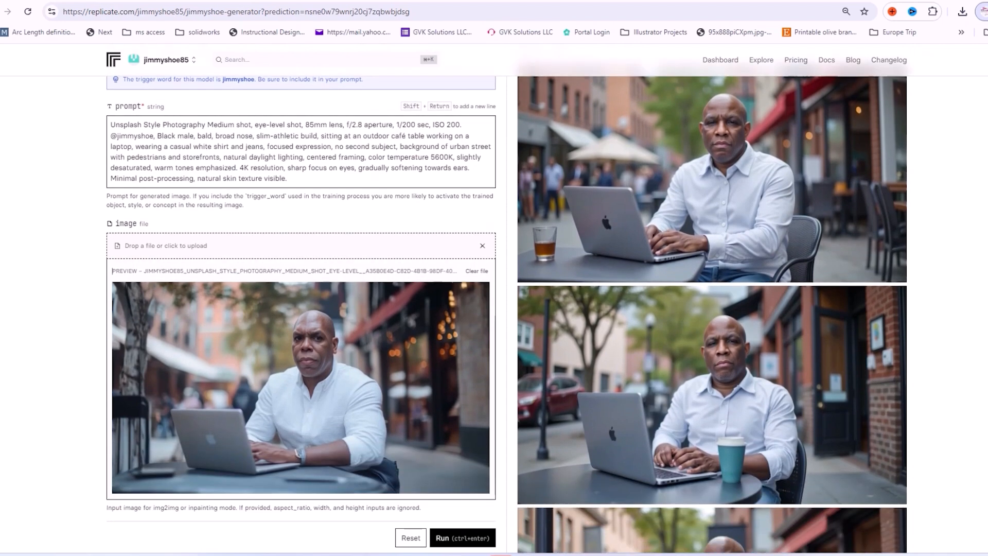
{"action": "left_click", "coordinate": [747, 167]}
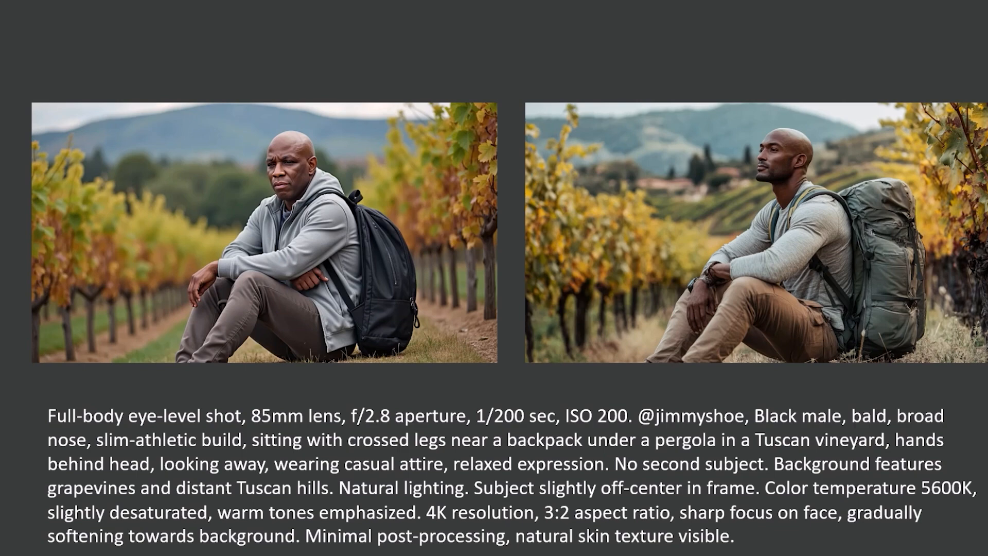
{"action": "key", "text": "Right"}
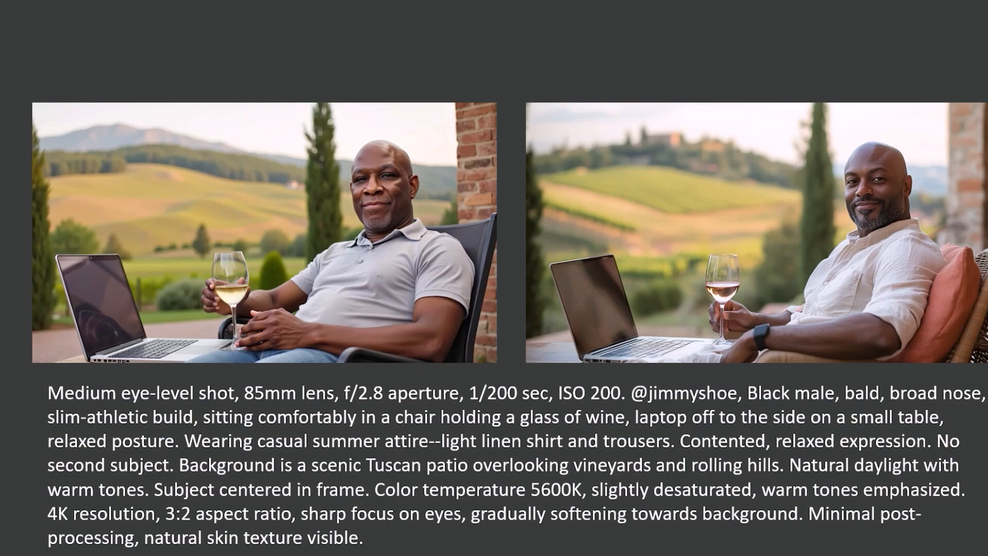
{"action": "key", "text": "Right"}
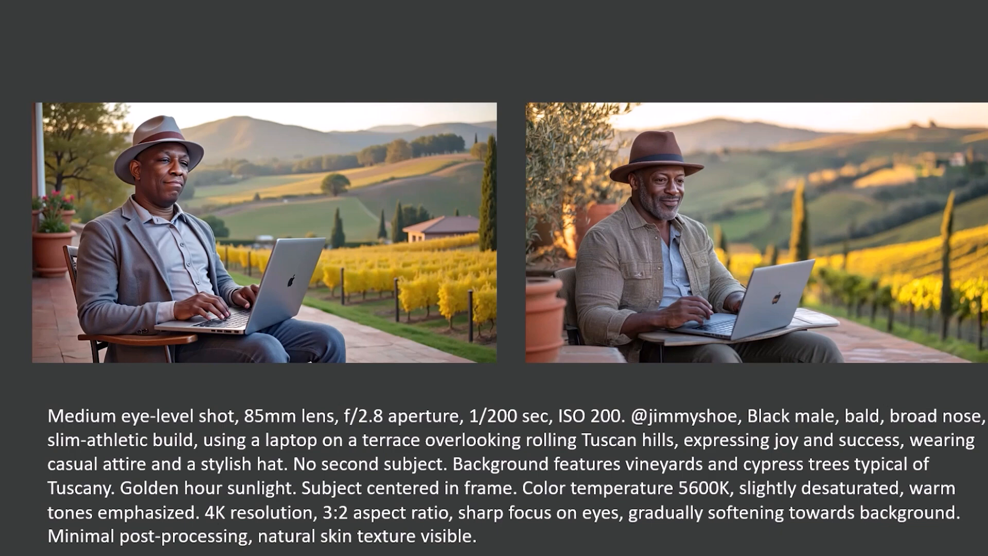
{"action": "key", "text": "Right"}
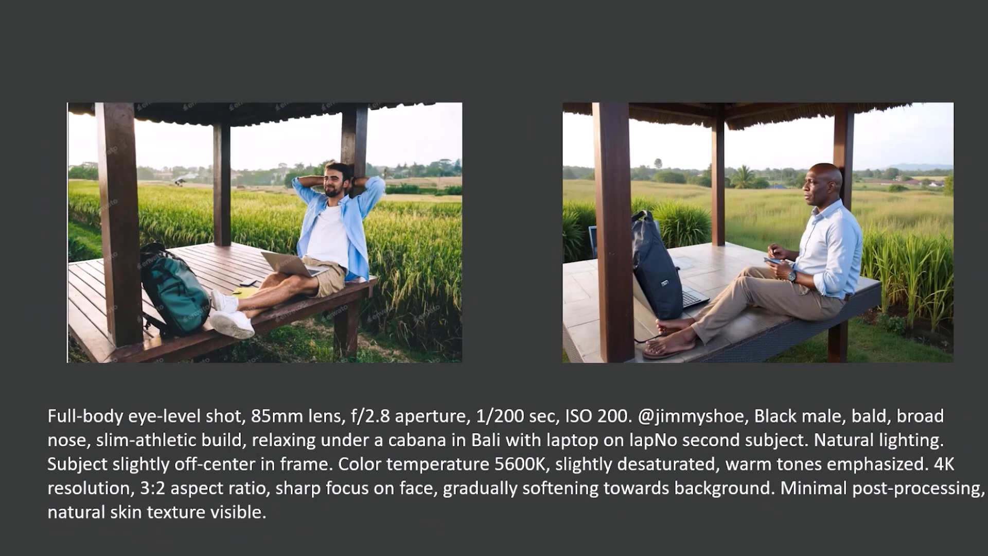